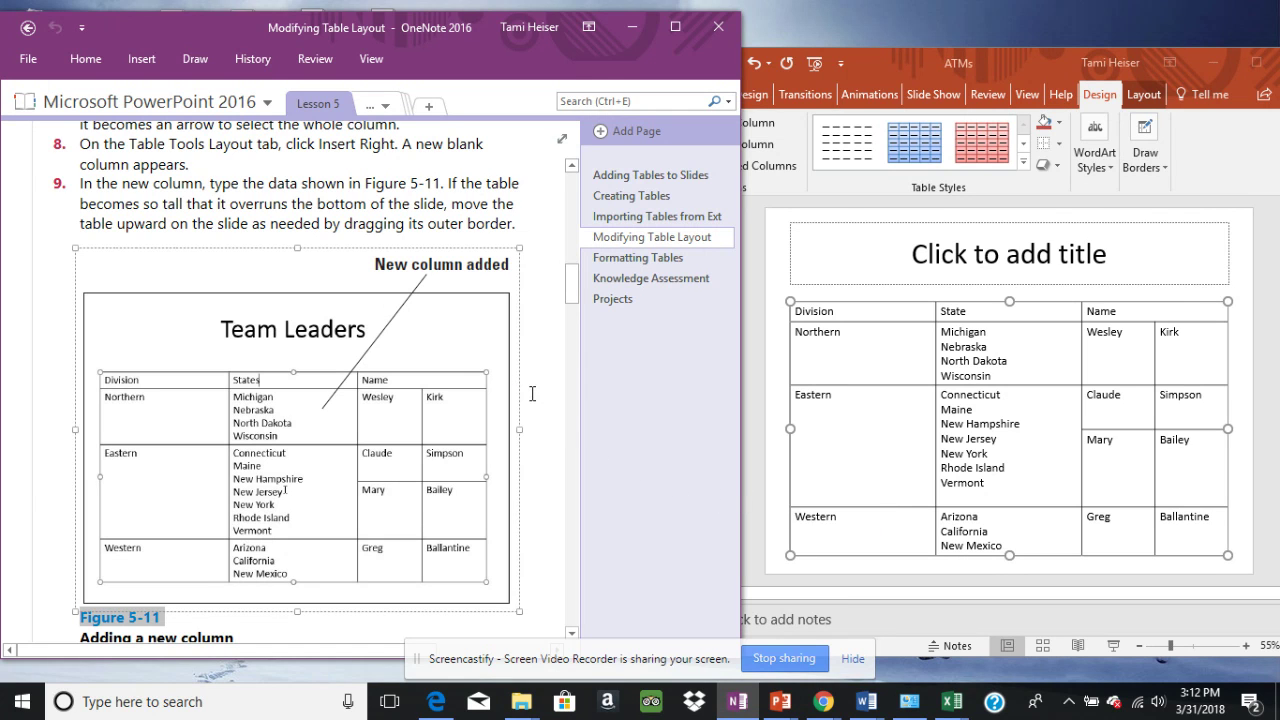
# Switch to PowerPoint, delete the Division column from the table on slide 6, and undo the deletion.
pyautogui.scroll(-4, 533, 395)
pyautogui.scroll(-5, 533, 395)
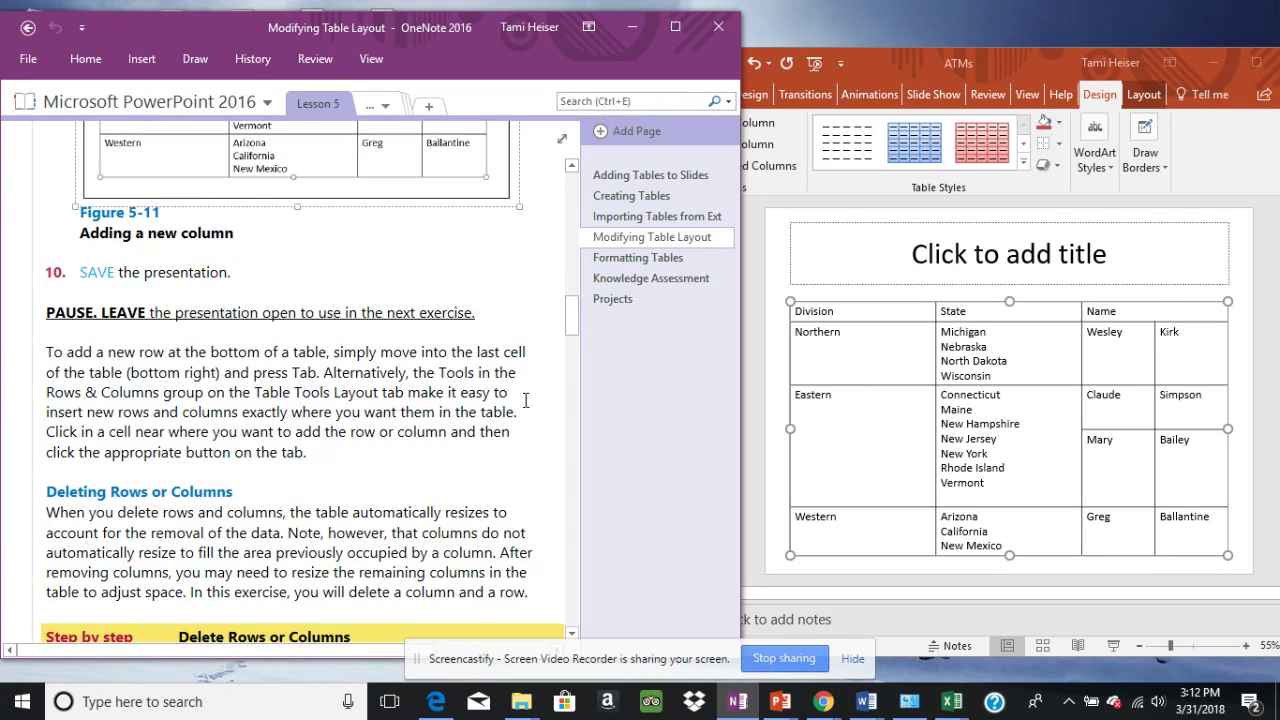
pyautogui.scroll(-3, 519, 400)
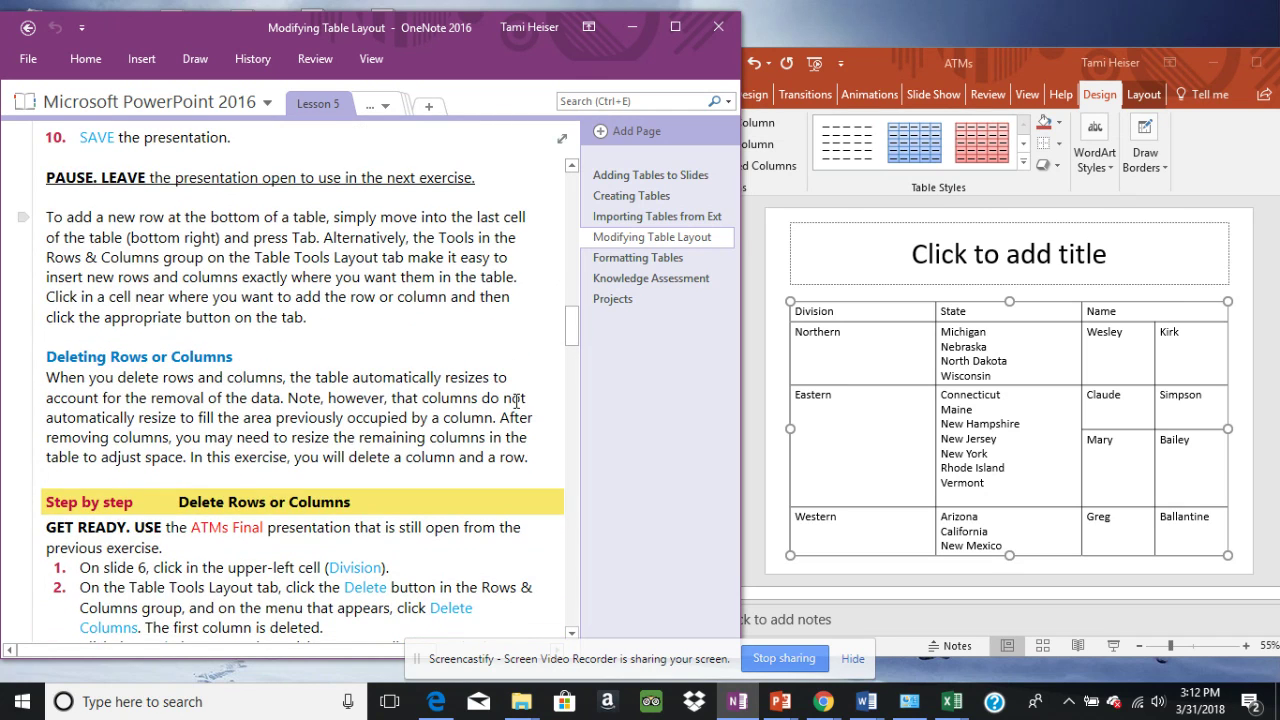
pyautogui.scroll(-1, 516, 400)
pyautogui.scroll(-3, 516, 401)
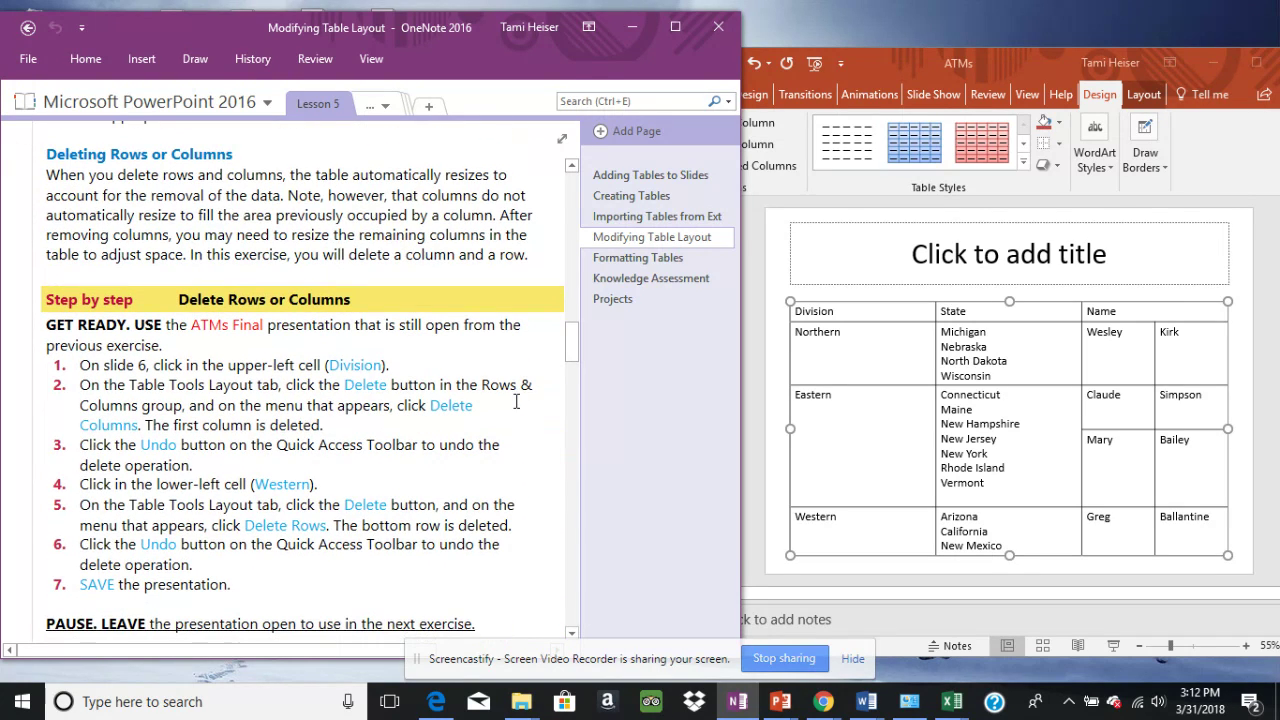
pyautogui.click(754, 316)
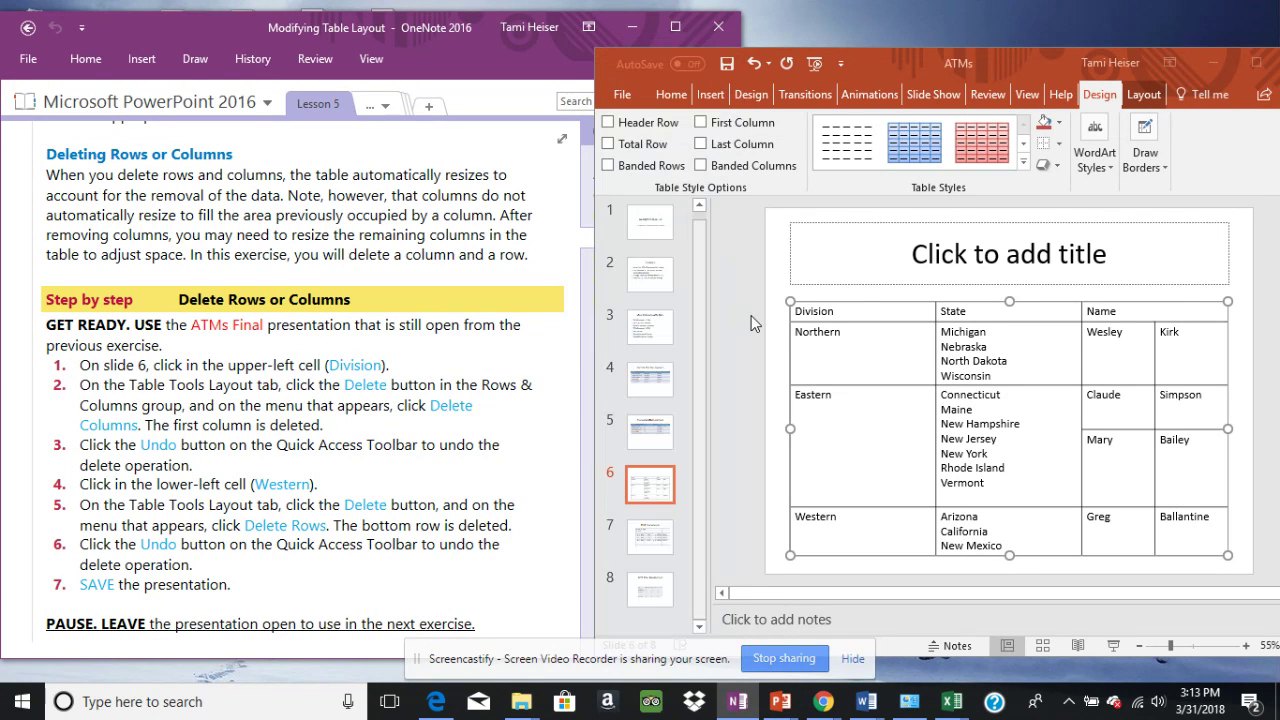
pyautogui.click(856, 311)
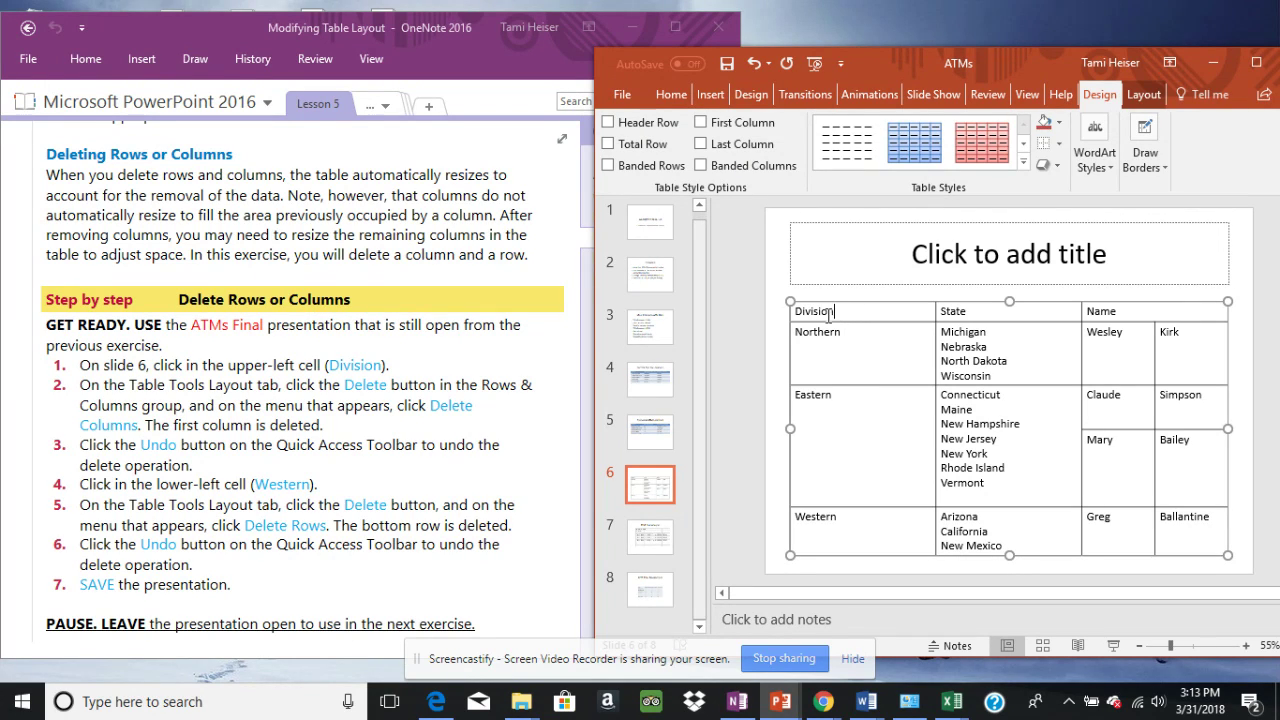
pyautogui.click(1143, 94)
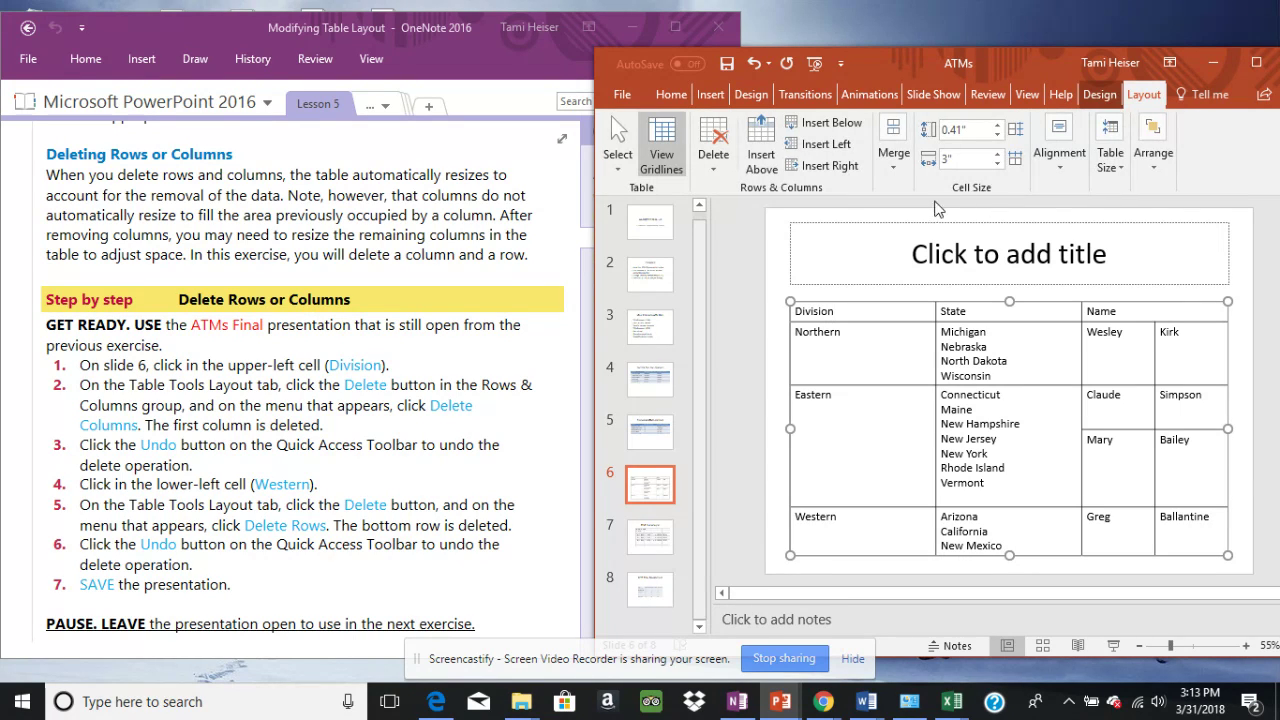
pyautogui.click(713, 160)
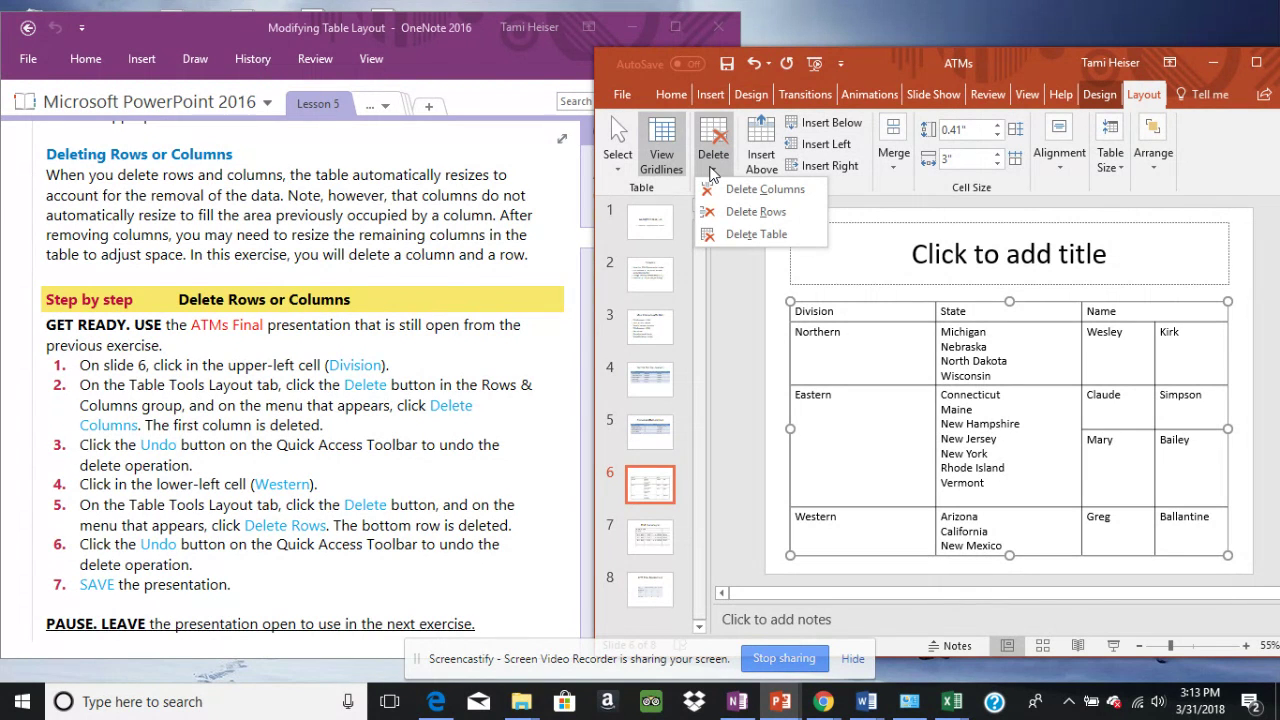
pyautogui.click(764, 189)
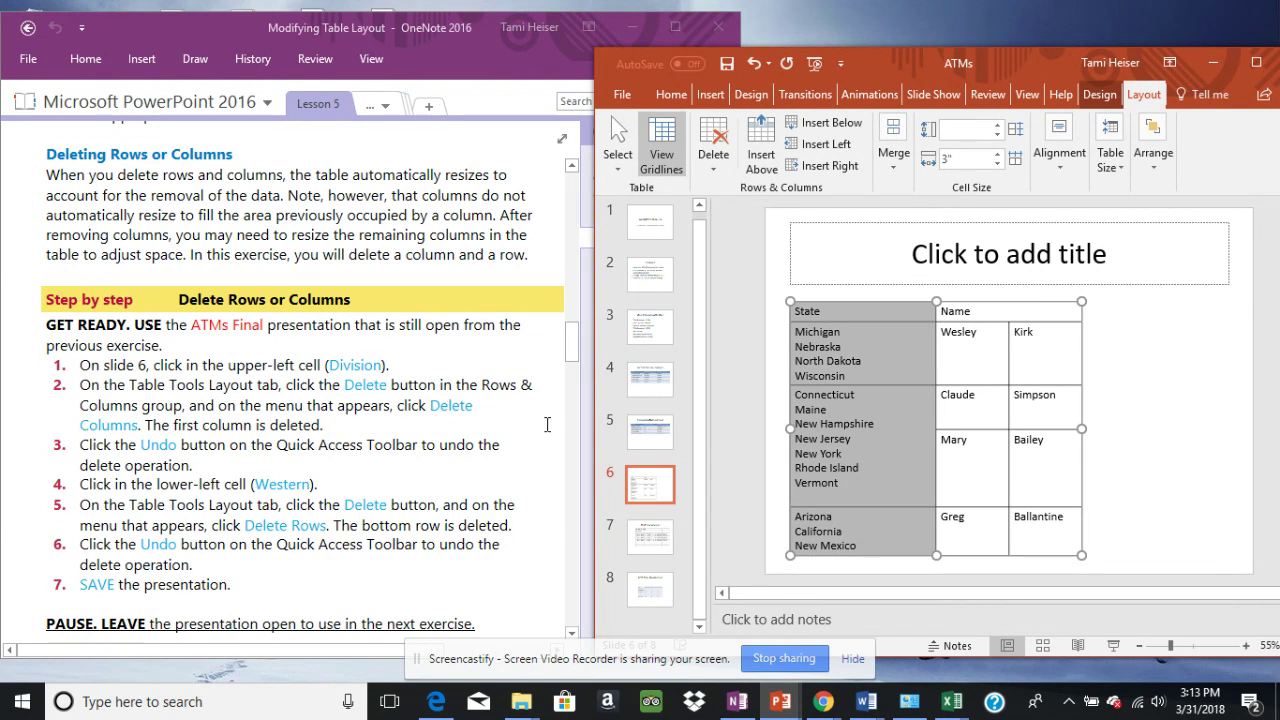
pyautogui.click(754, 64)
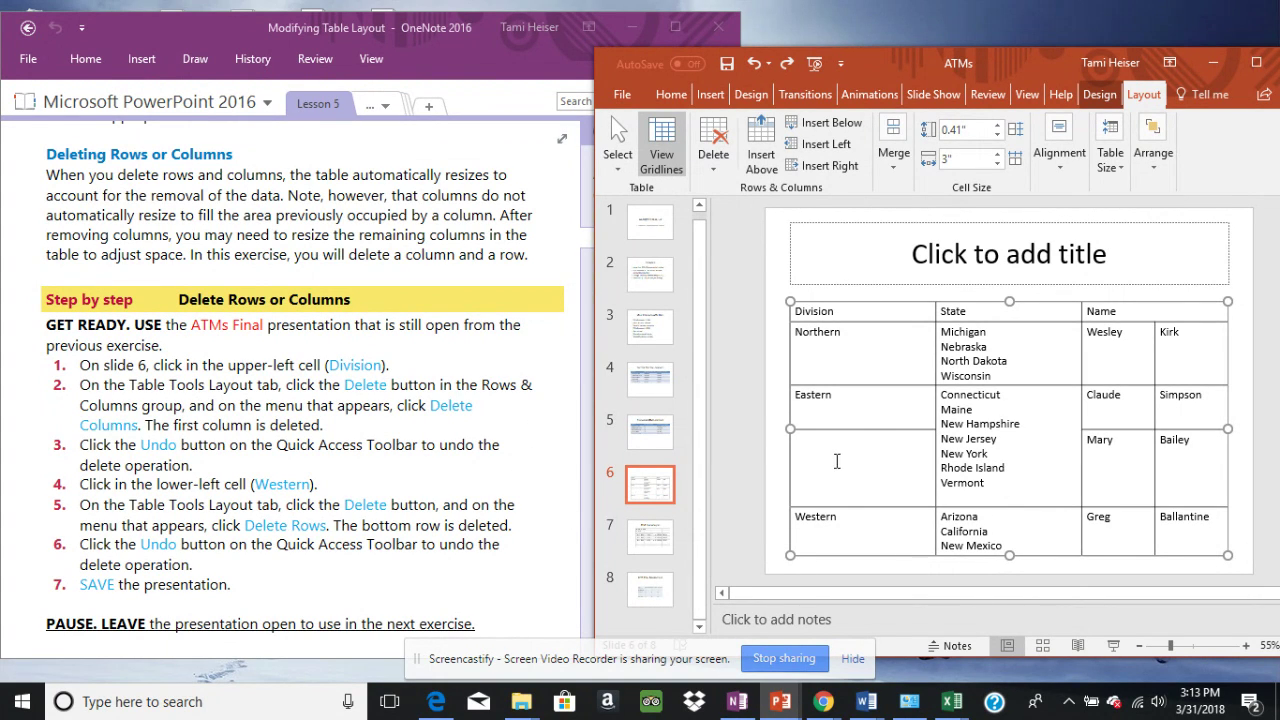
# Delete the Western row from the table on slide 6 and undo the deletion.
pyautogui.click(850, 523)
pyautogui.click(720, 172)
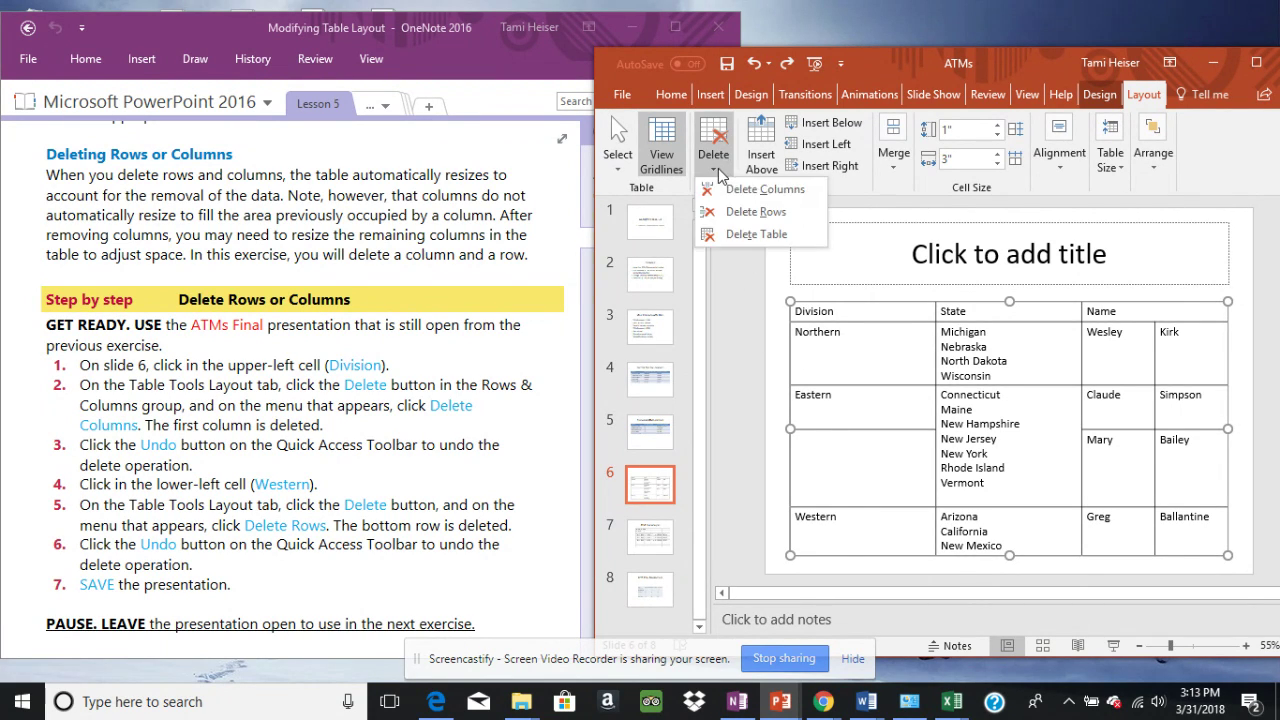
pyautogui.click(748, 209)
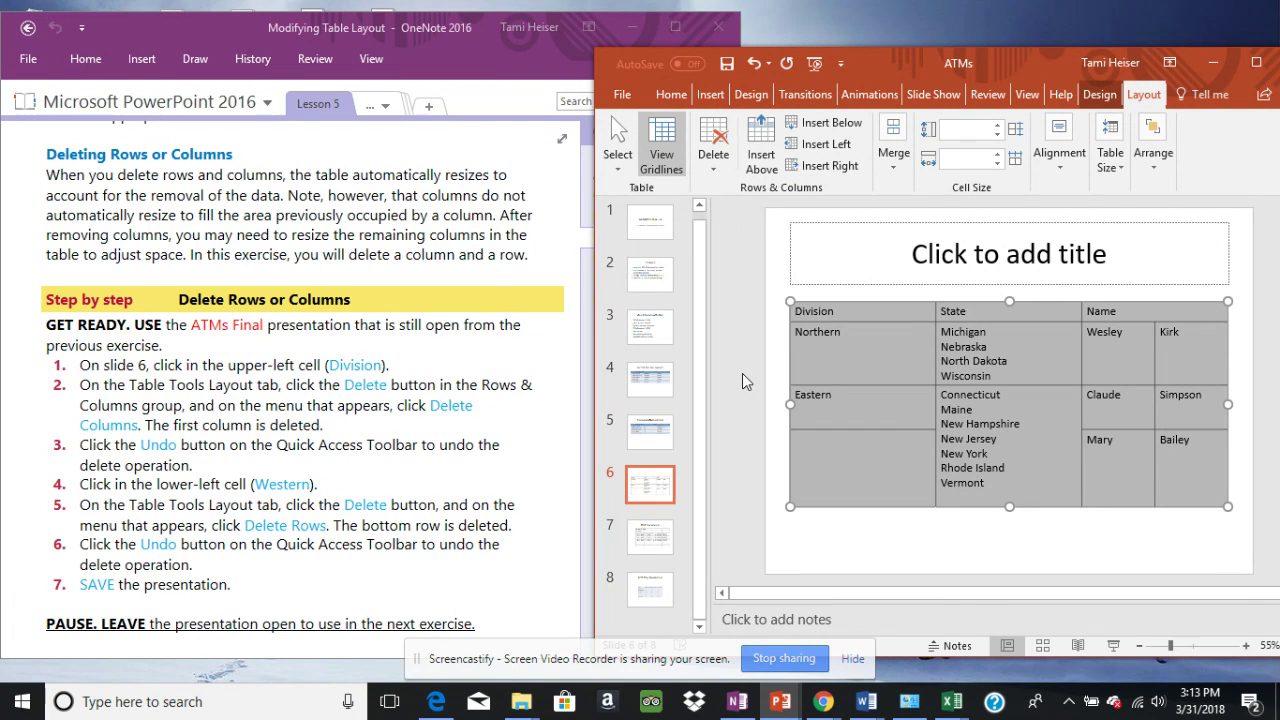
pyautogui.click(752, 62)
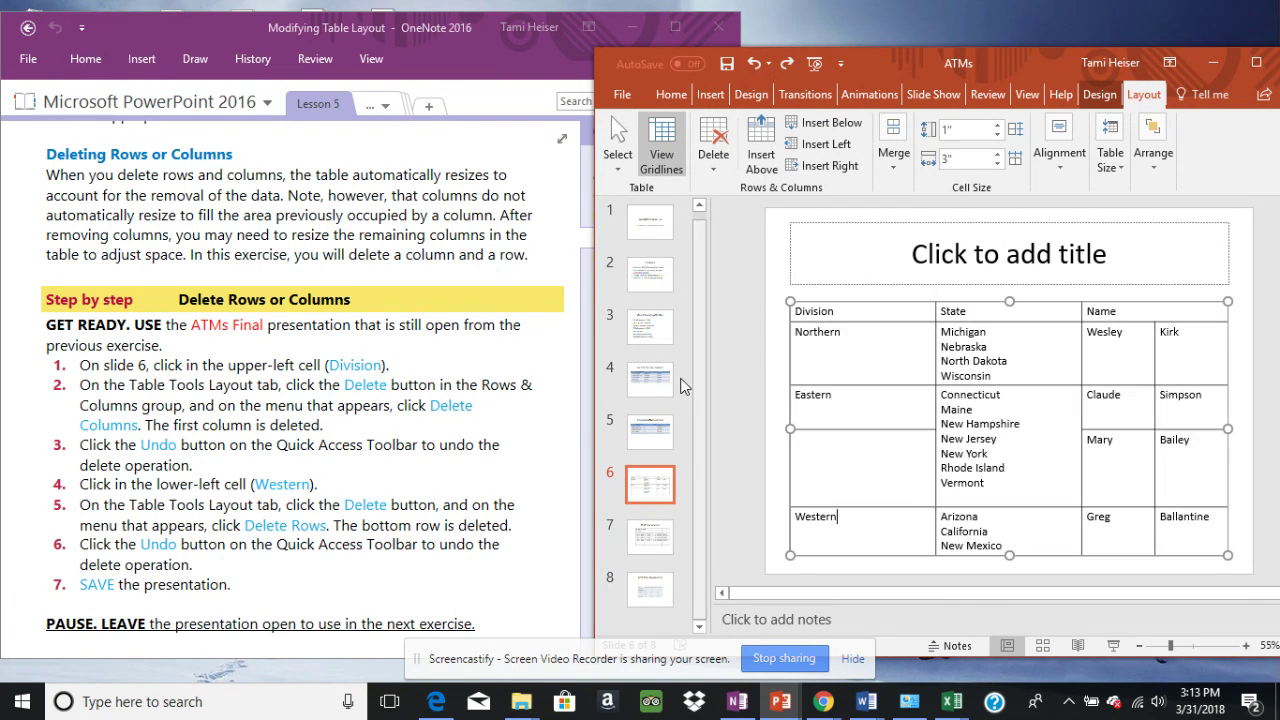
# Insert a blank column between Location and Monthly Transaction Value in the table on slide 4.
pyautogui.click(565, 441)
pyautogui.scroll(-2, 565, 441)
pyautogui.scroll(-6, 565, 441)
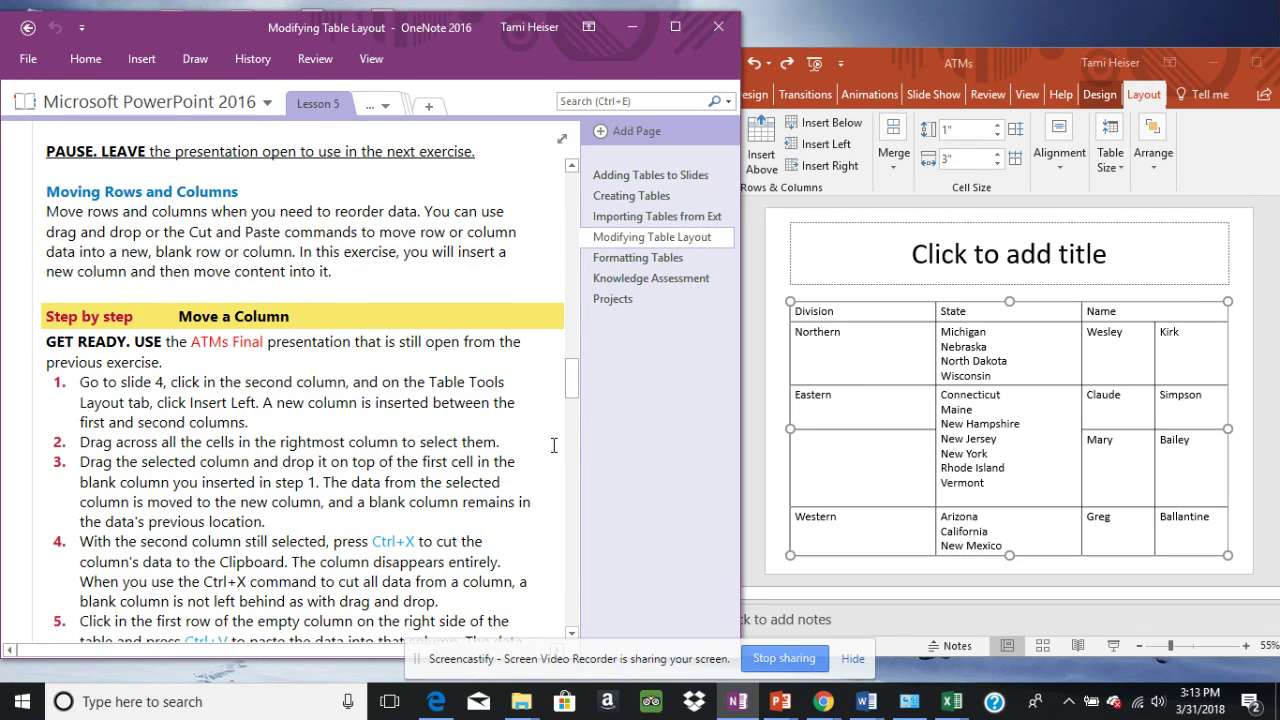
pyautogui.scroll(-1, 553, 445)
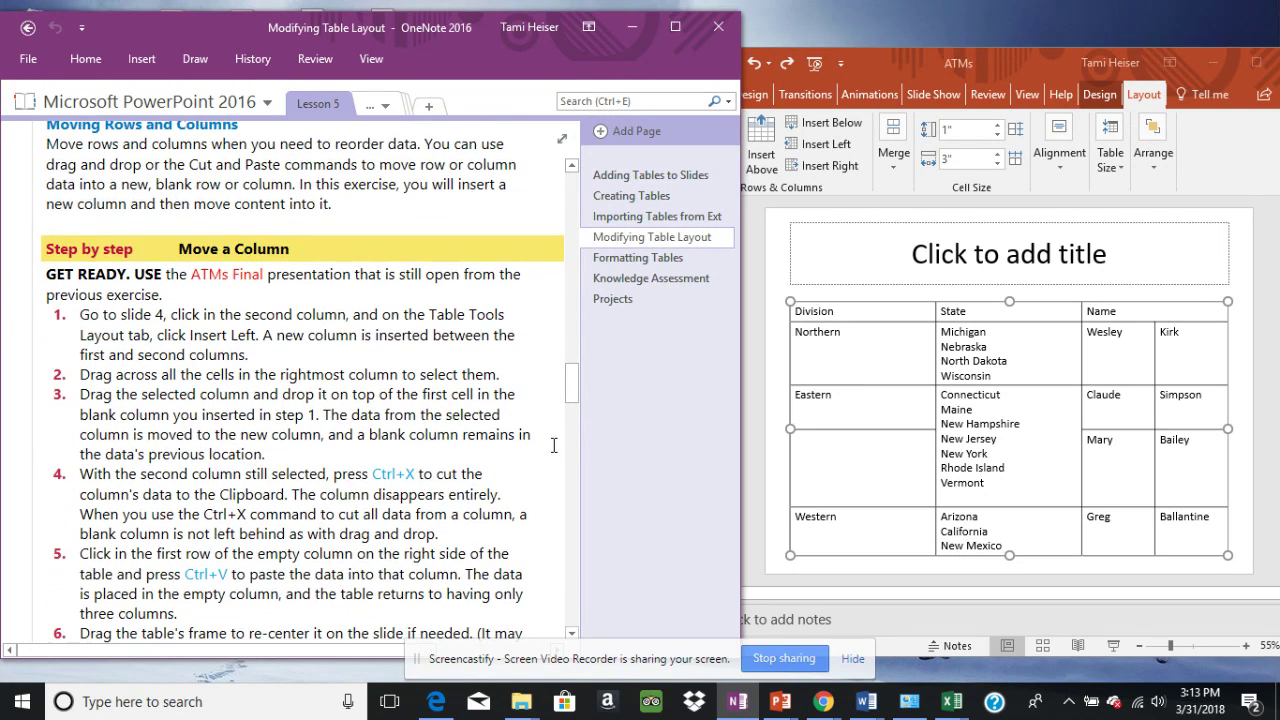
pyautogui.click(755, 333)
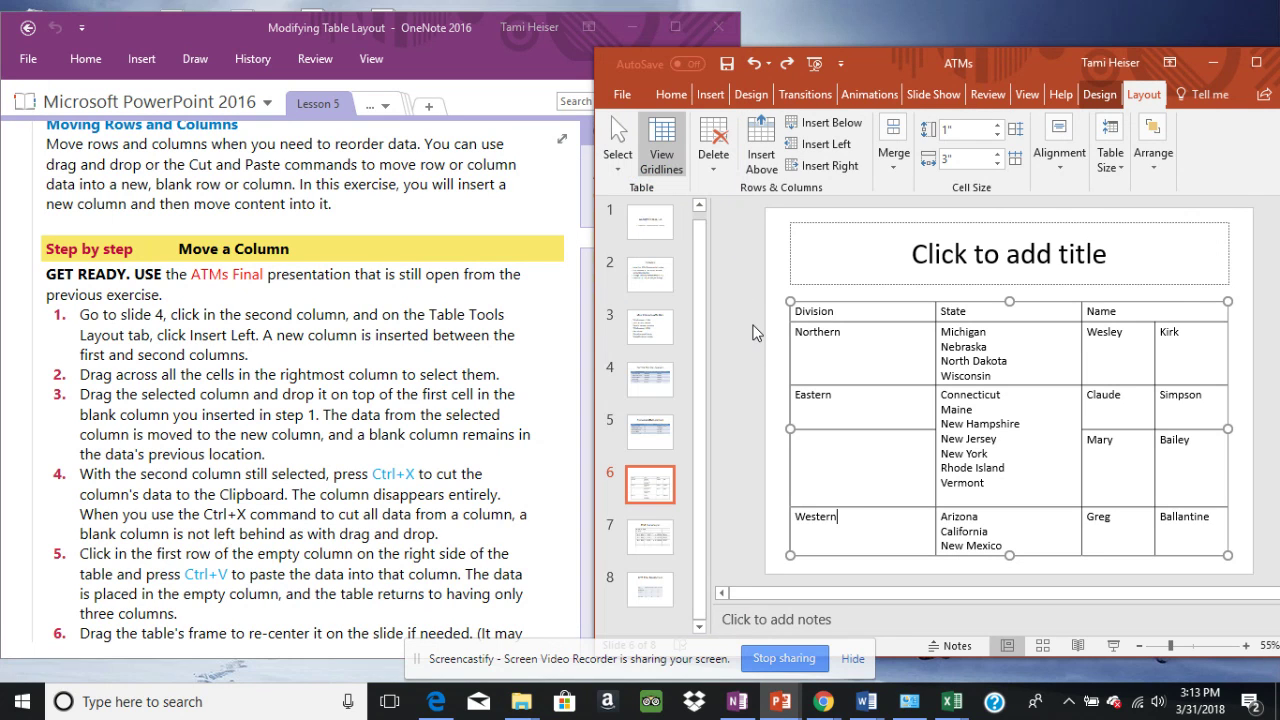
pyautogui.click(668, 378)
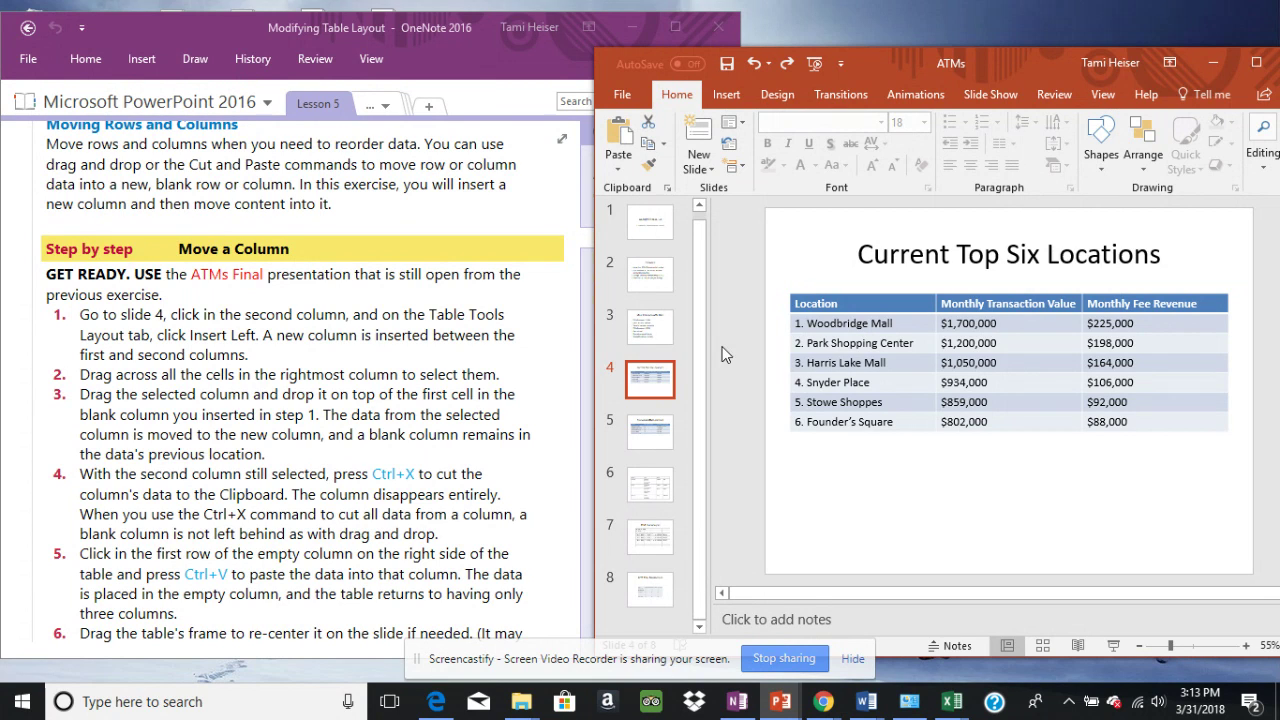
pyautogui.click(962, 302)
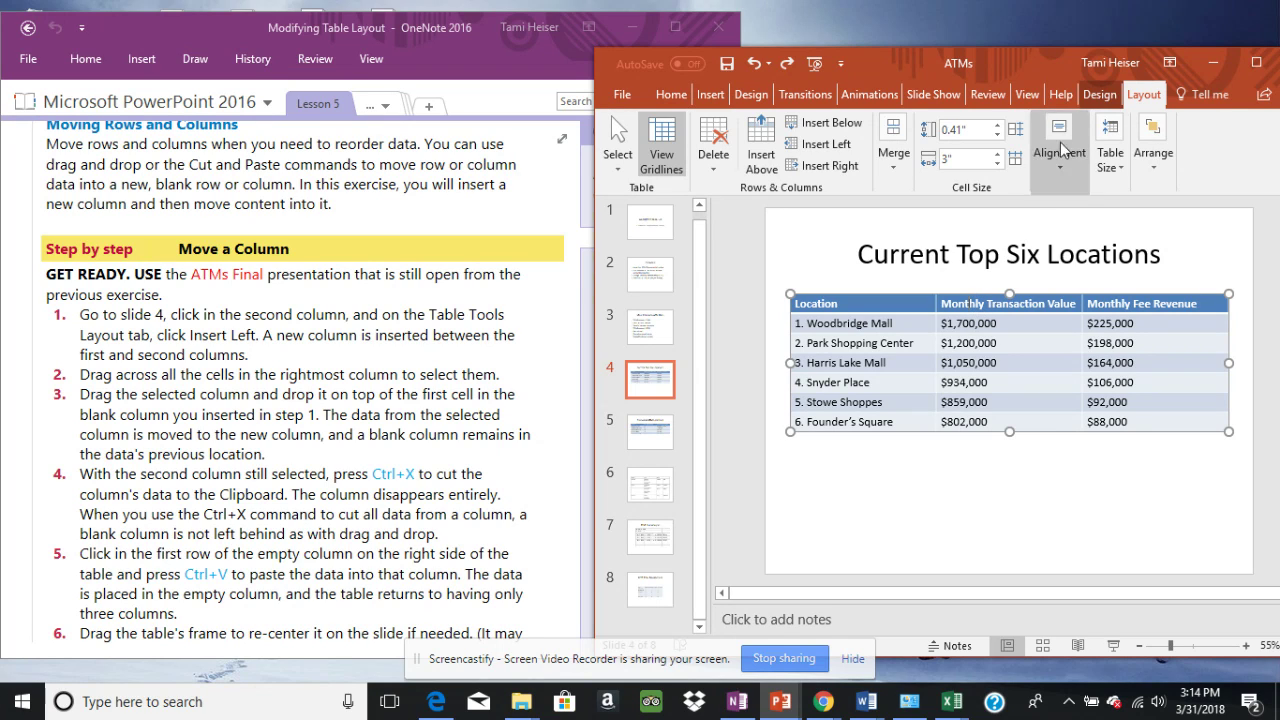
pyautogui.click(826, 144)
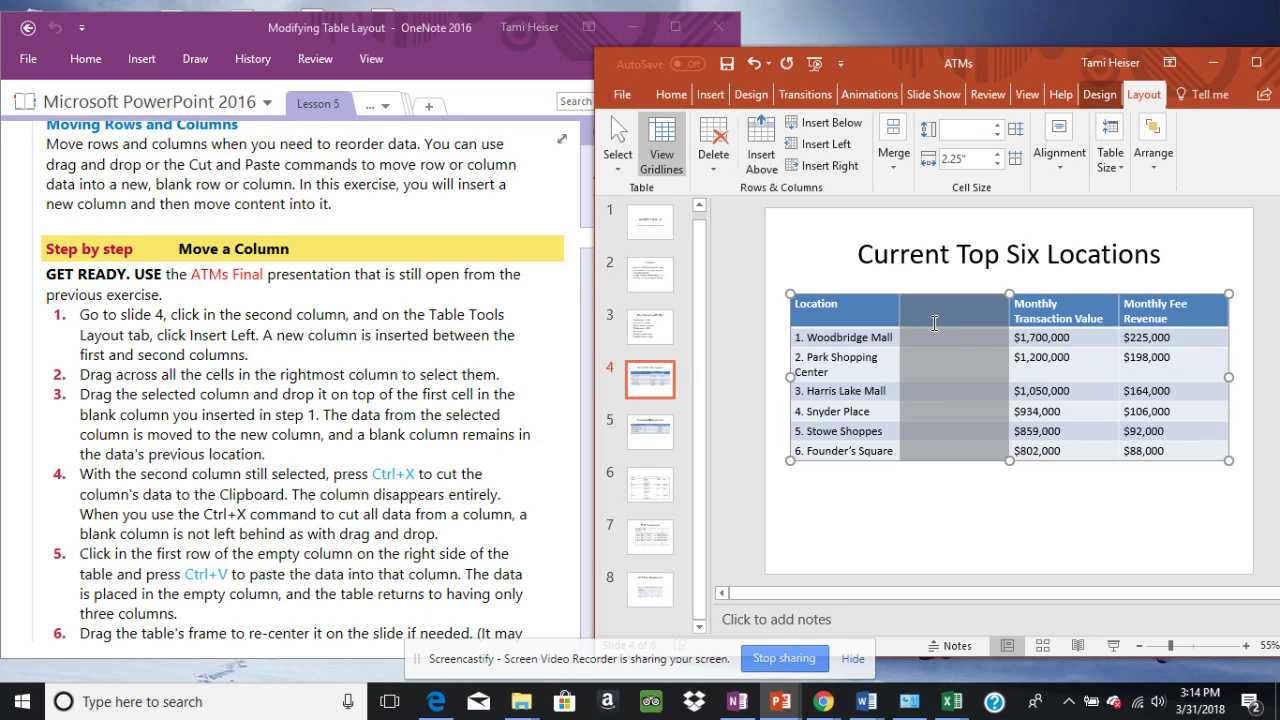
# Try to select all cells of the Monthly Fee Revenue column and move them into the blank second column.
pyautogui.click(1130, 315)
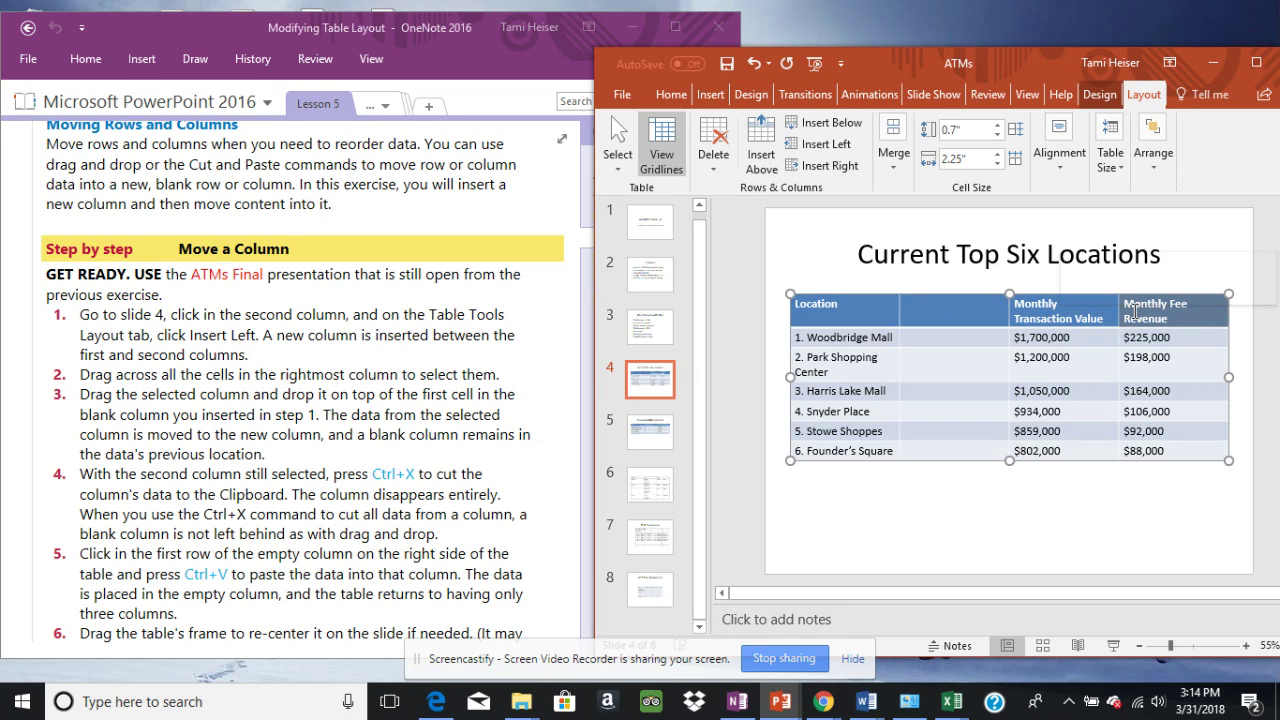
pyautogui.moveTo(1130, 306); pyautogui.dragTo(1199, 451)
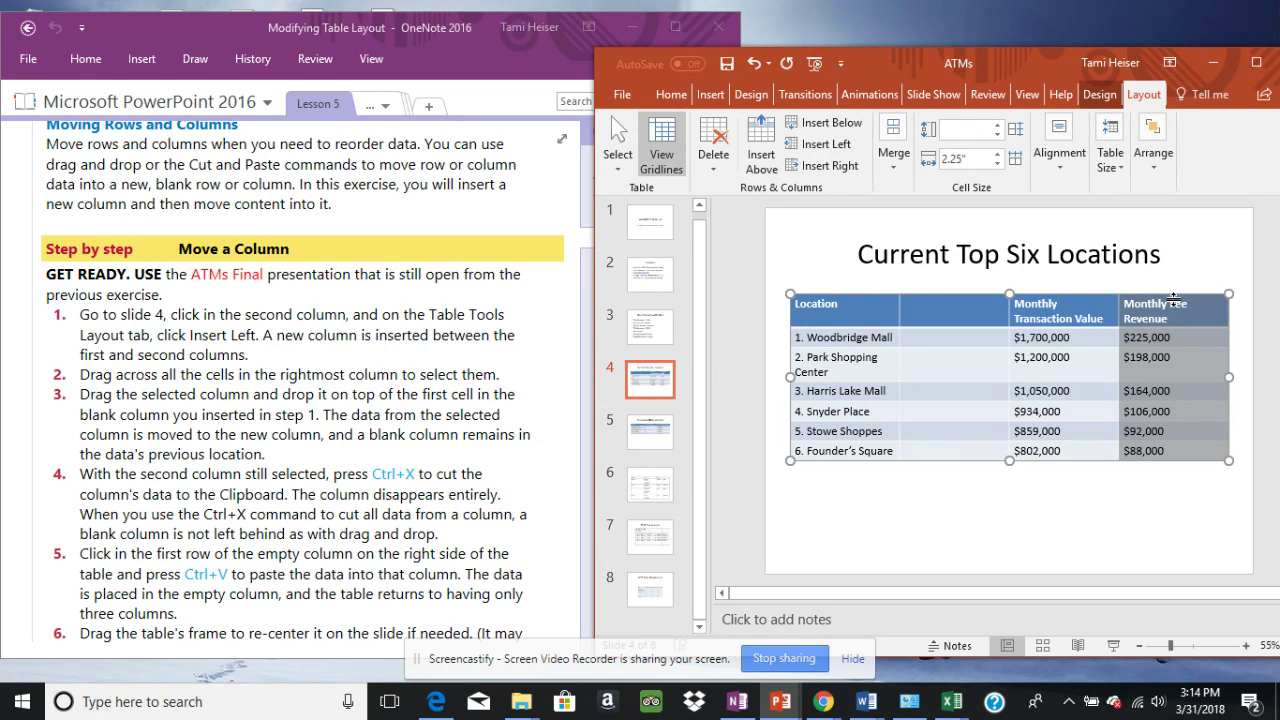
pyautogui.moveTo(1170, 298)
pyautogui.mouseDown()
pyautogui.moveTo(1106, 305)
pyautogui.moveTo(1162, 300)
pyautogui.mouseUp()
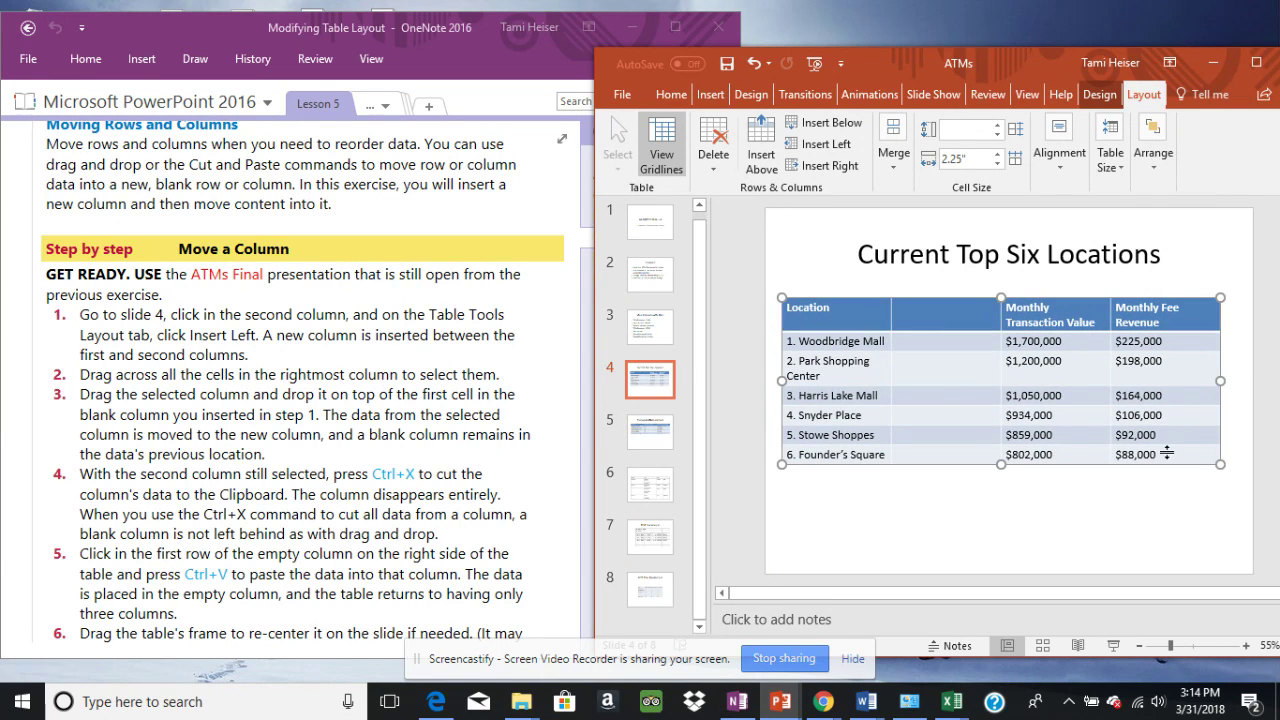
pyautogui.click(1150, 480)
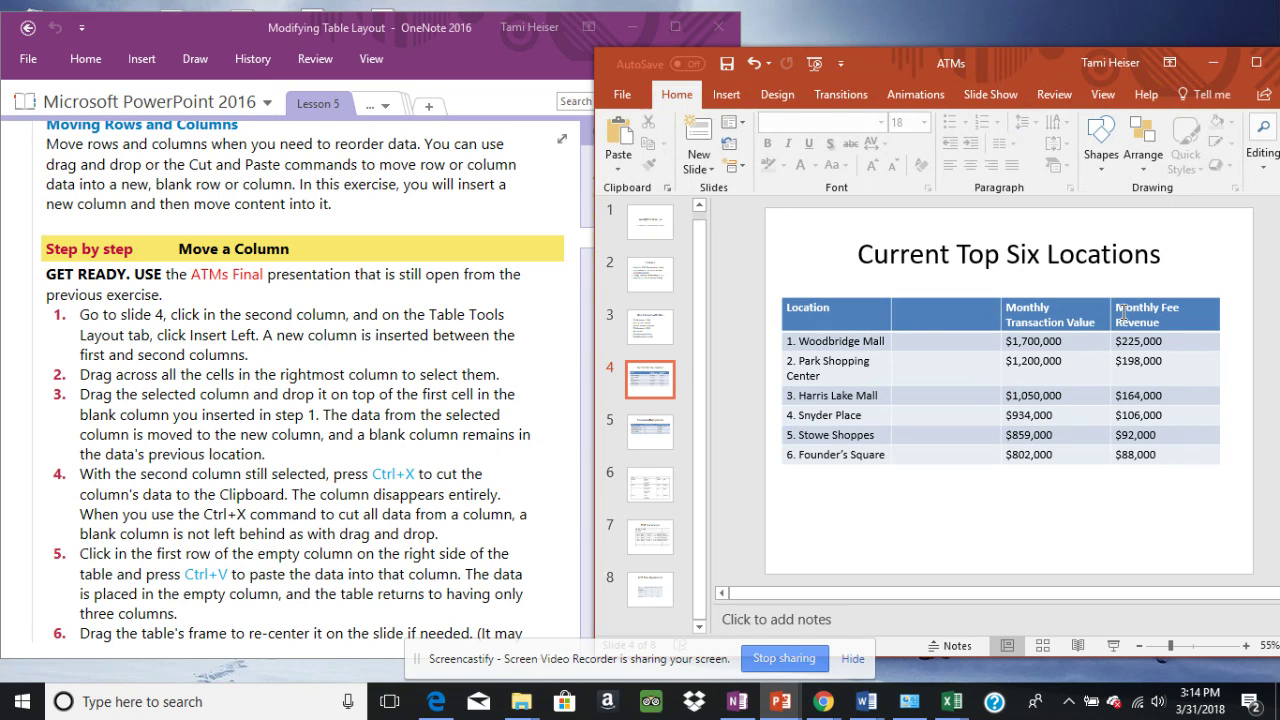
pyautogui.moveTo(1121, 312)
pyautogui.mouseDown()
pyautogui.moveTo(1188, 452)
pyautogui.moveTo(935, 457)
pyautogui.mouseUp()
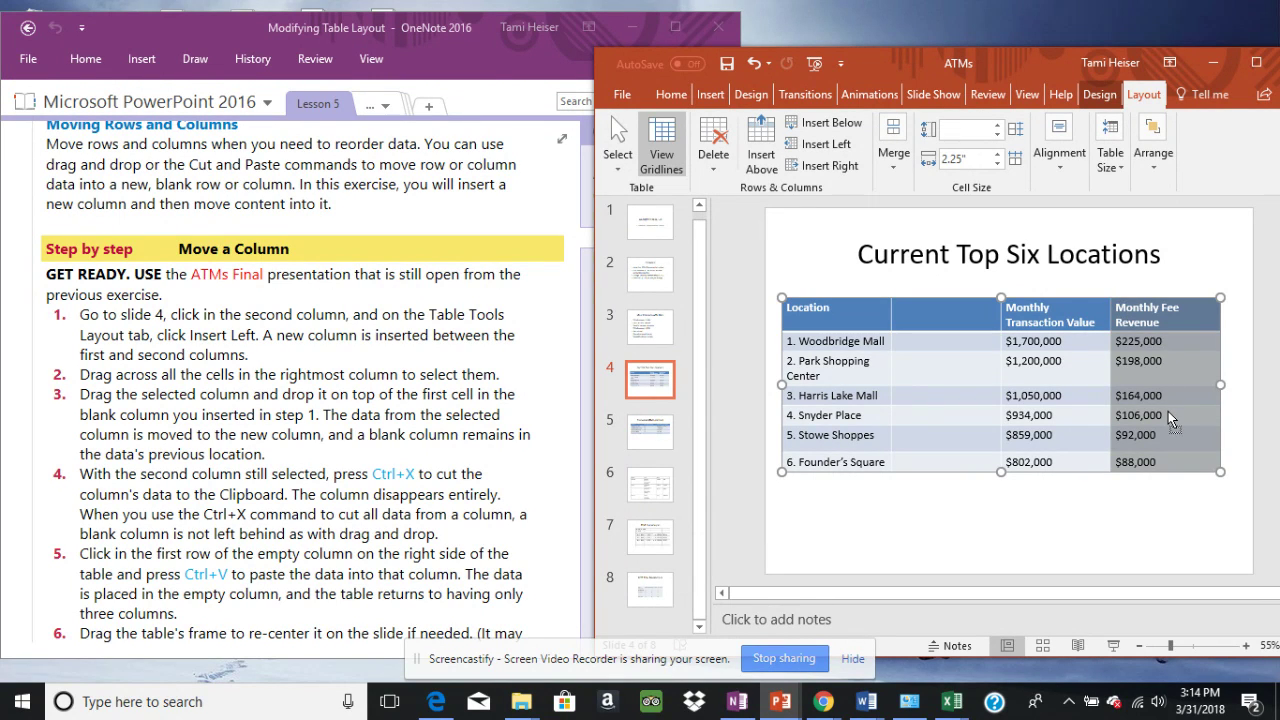
pyautogui.moveTo(1149, 413); pyautogui.dragTo(966, 412)
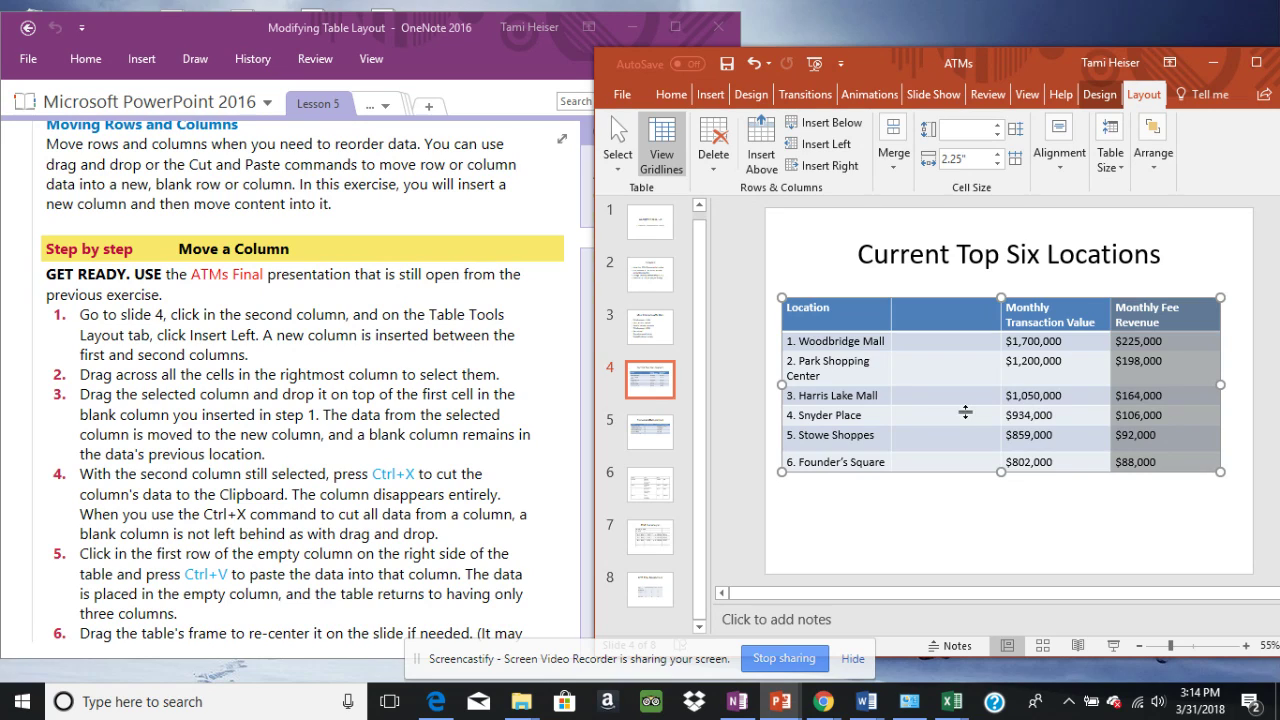
# Move the full Monthly Fee Revenue column, including its header, into the blank second column of the table.
pyautogui.click(1112, 303)
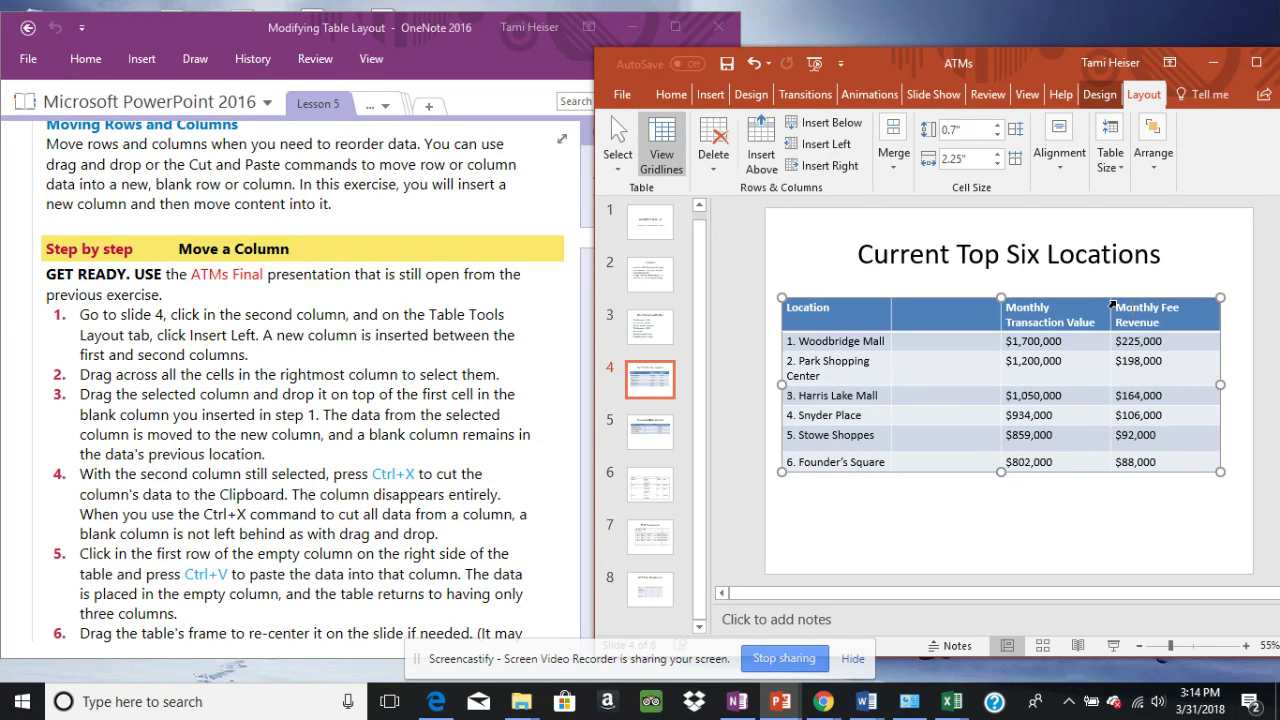
pyautogui.moveTo(1140, 318)
pyautogui.mouseDown()
pyautogui.moveTo(1175, 408)
pyautogui.moveTo(1168, 440)
pyautogui.mouseUp()
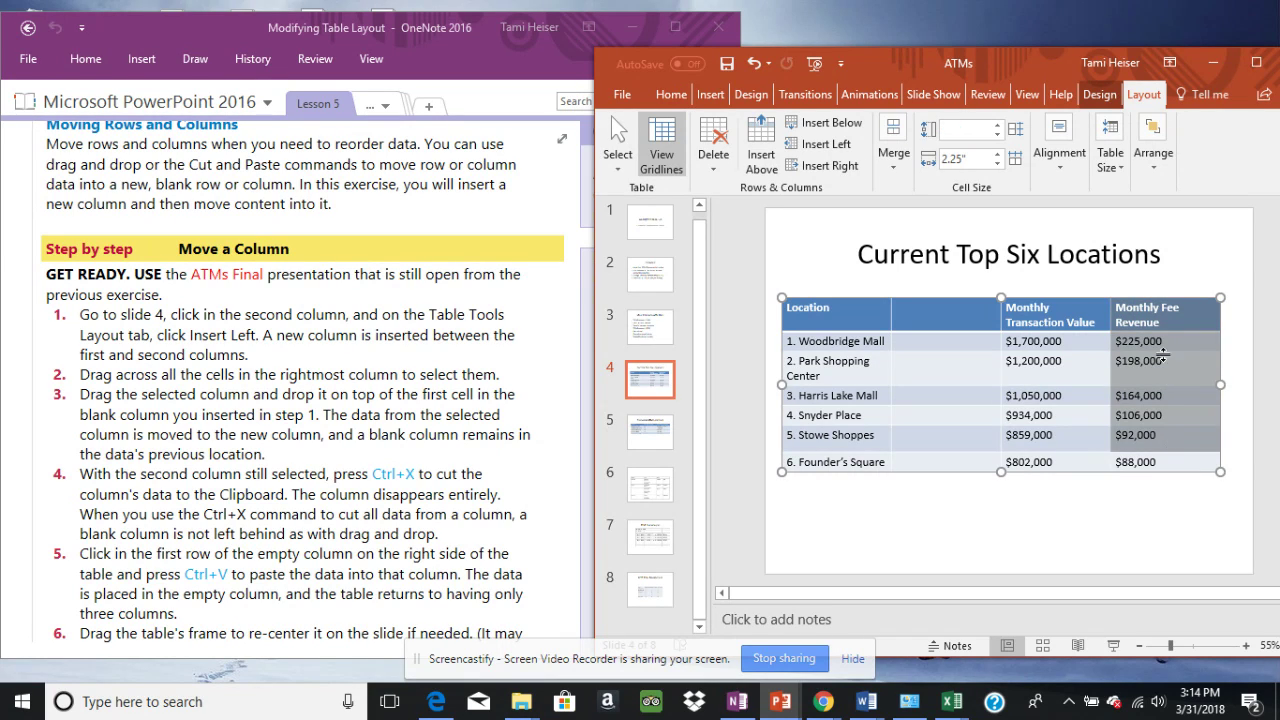
pyautogui.click(1152, 306)
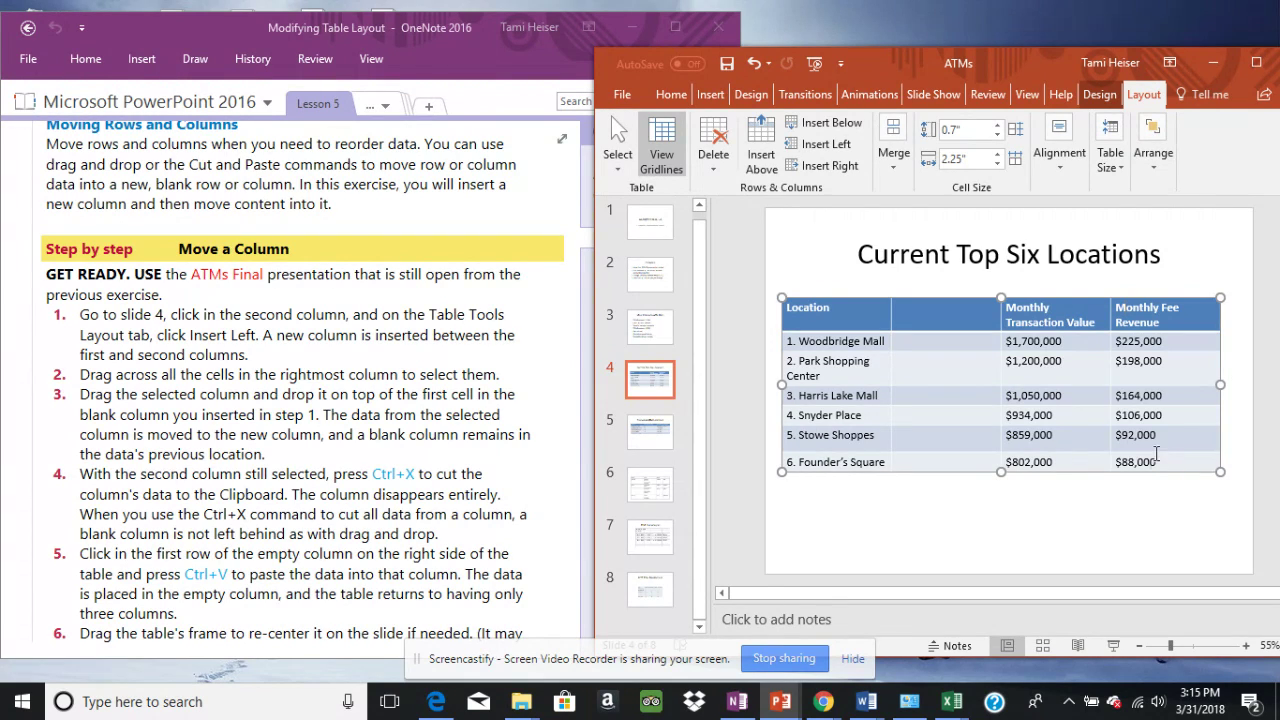
pyautogui.moveTo(1165, 456); pyautogui.dragTo(1140, 438)
pyautogui.moveTo(1132, 381); pyautogui.dragTo(1125, 308)
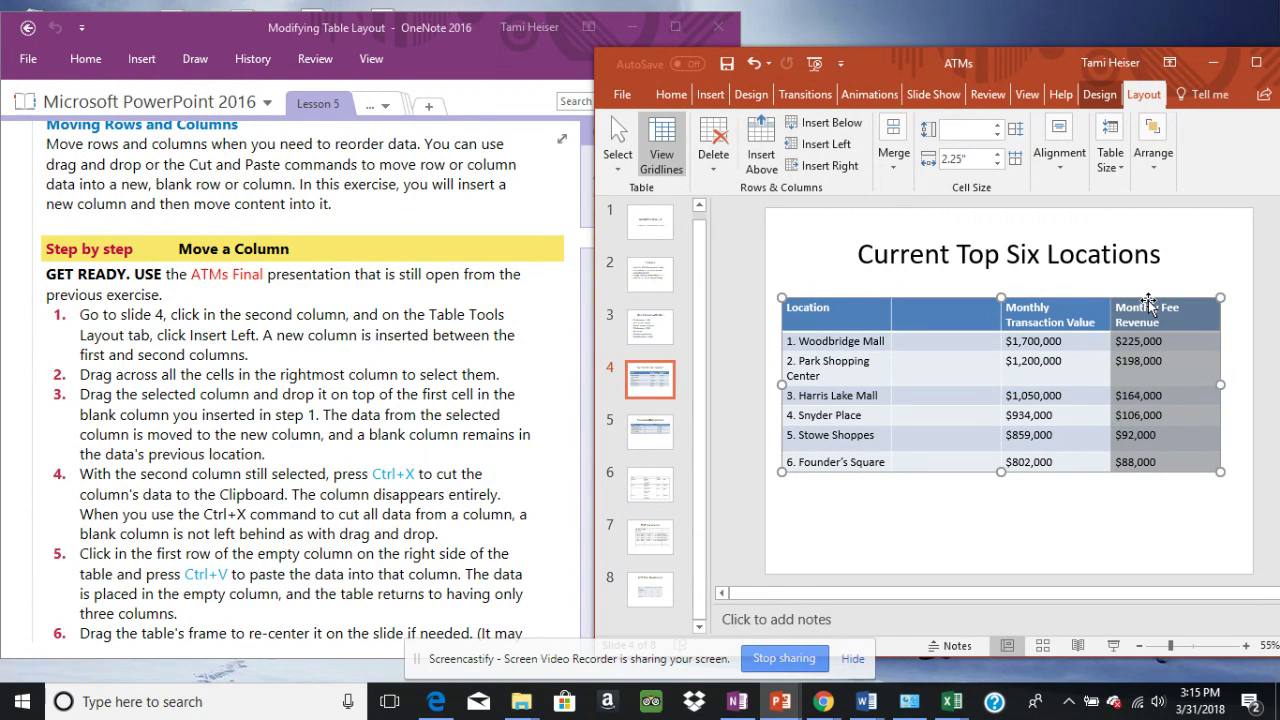
pyautogui.moveTo(1148, 303); pyautogui.dragTo(1204, 486)
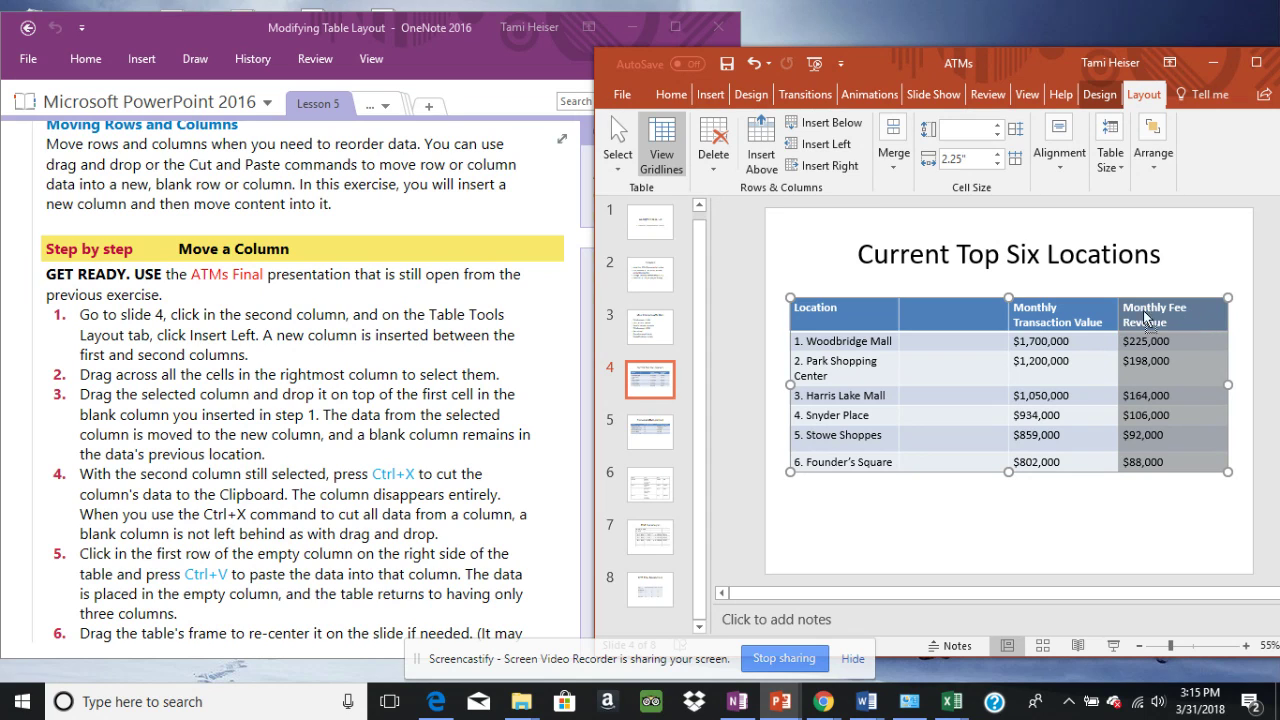
pyautogui.moveTo(1006, 330); pyautogui.dragTo(960, 320)
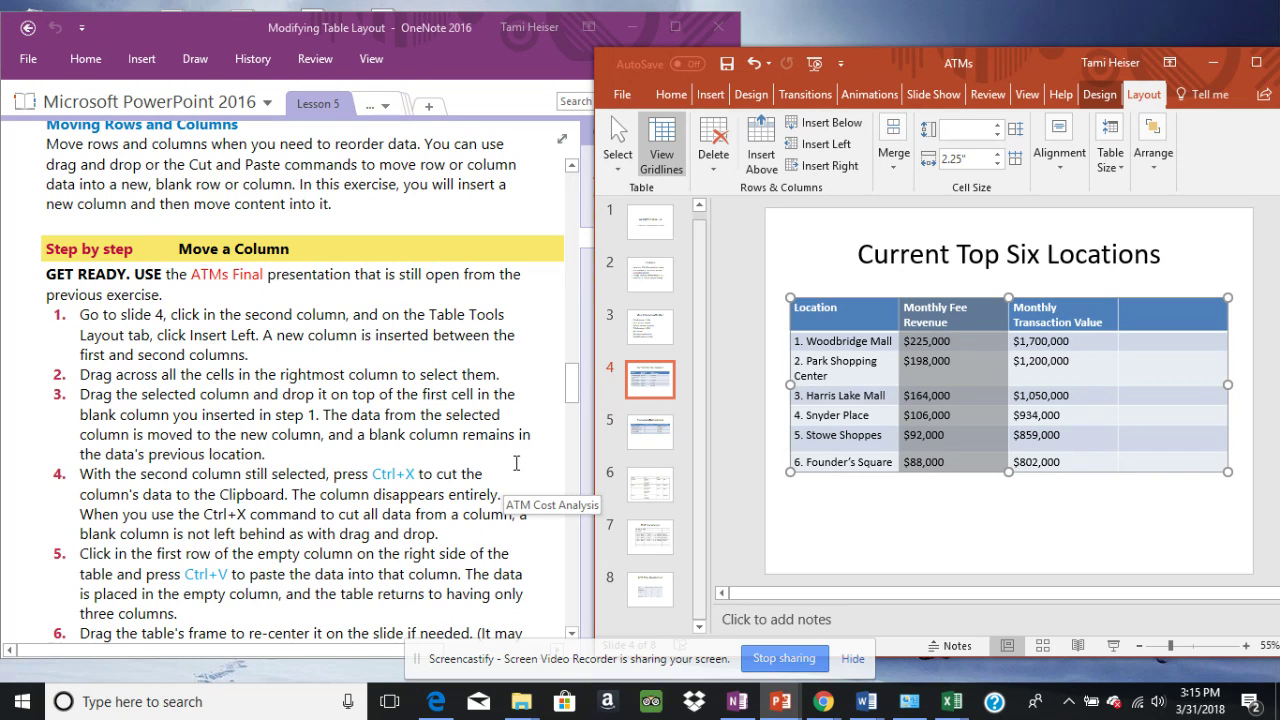
# Cut the Monthly Fee Revenue column and paste it into the empty rightmost column of the table.
pyautogui.scroll(-1, 527, 456)
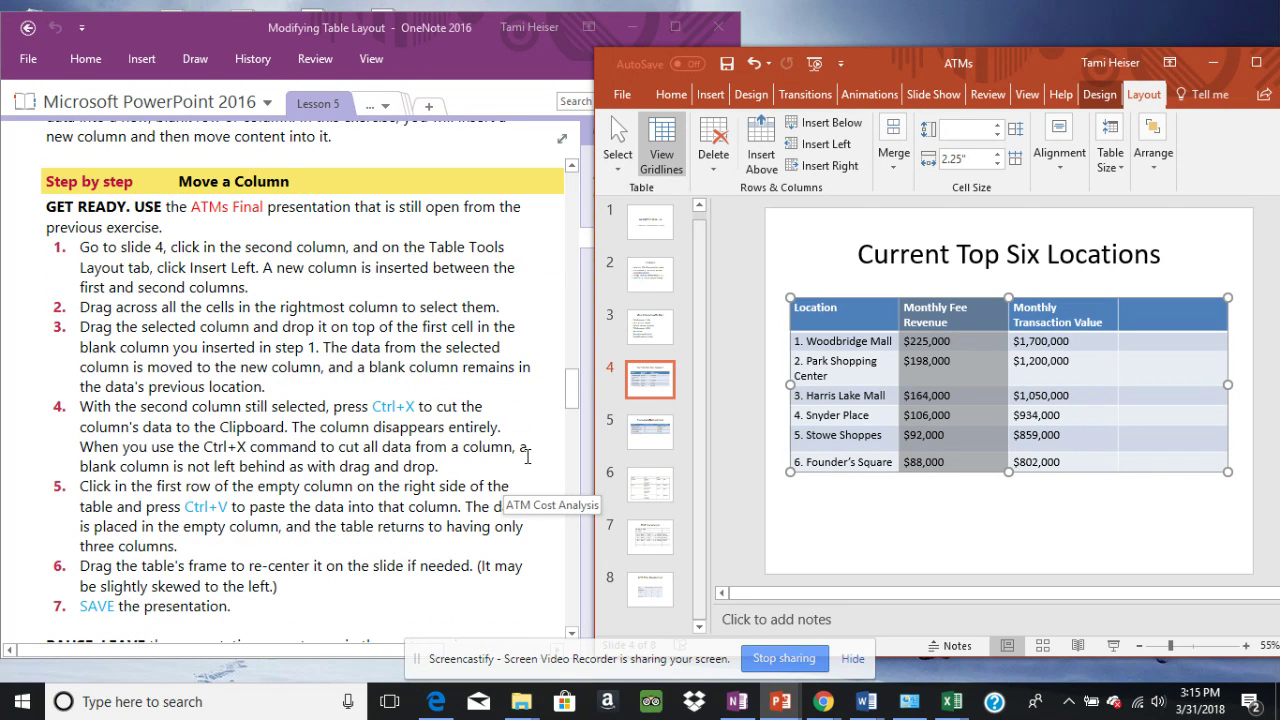
pyautogui.hotkey('ctrl', 'x')
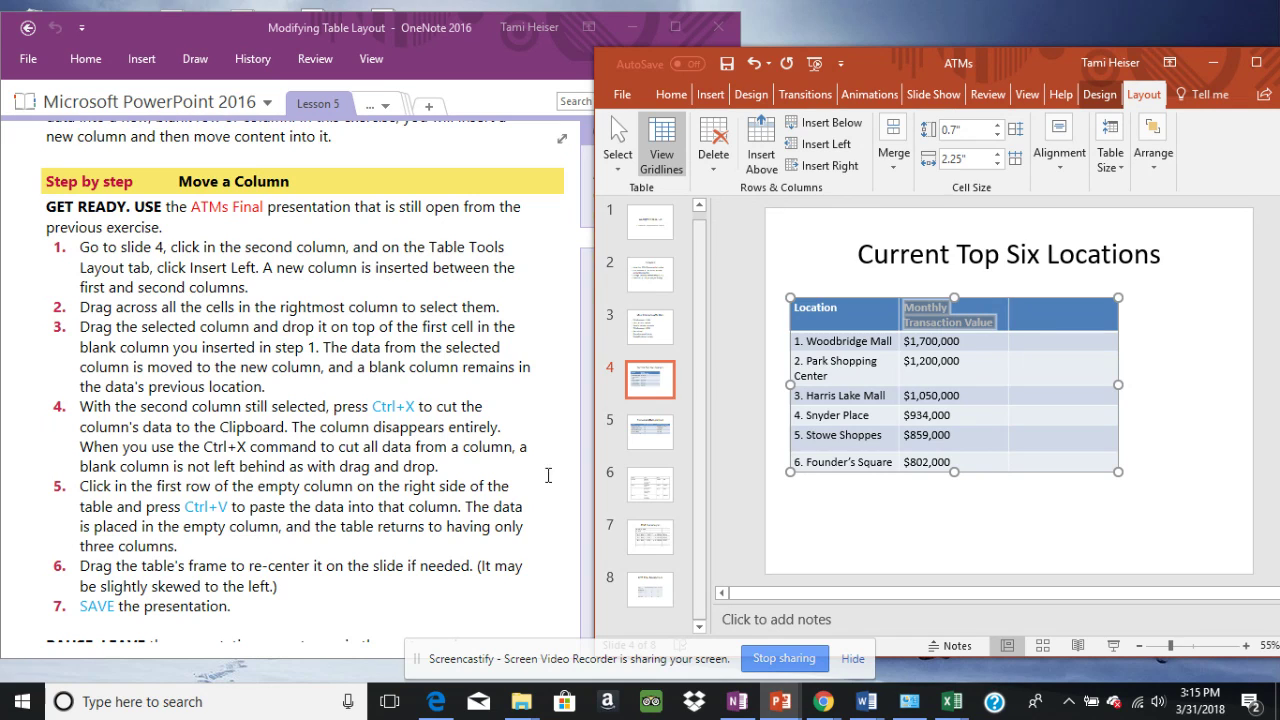
pyautogui.click(1039, 315)
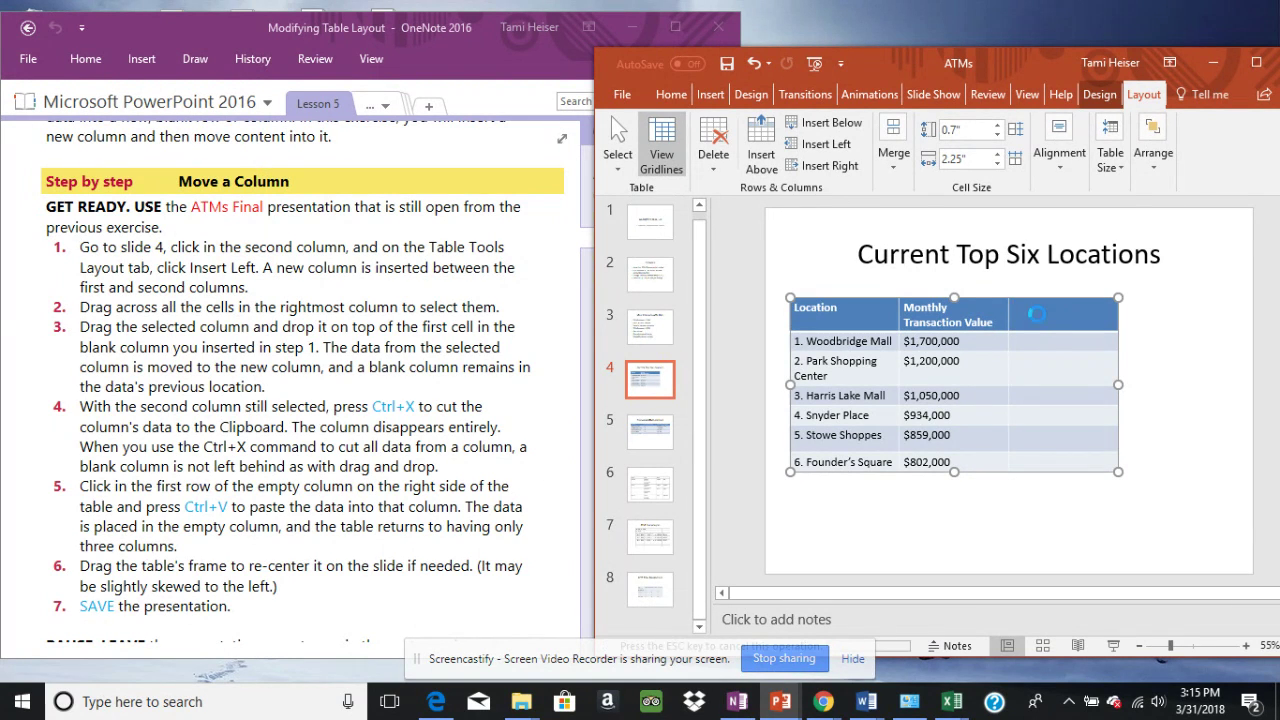
pyautogui.hotkey('ctrl', 'v')
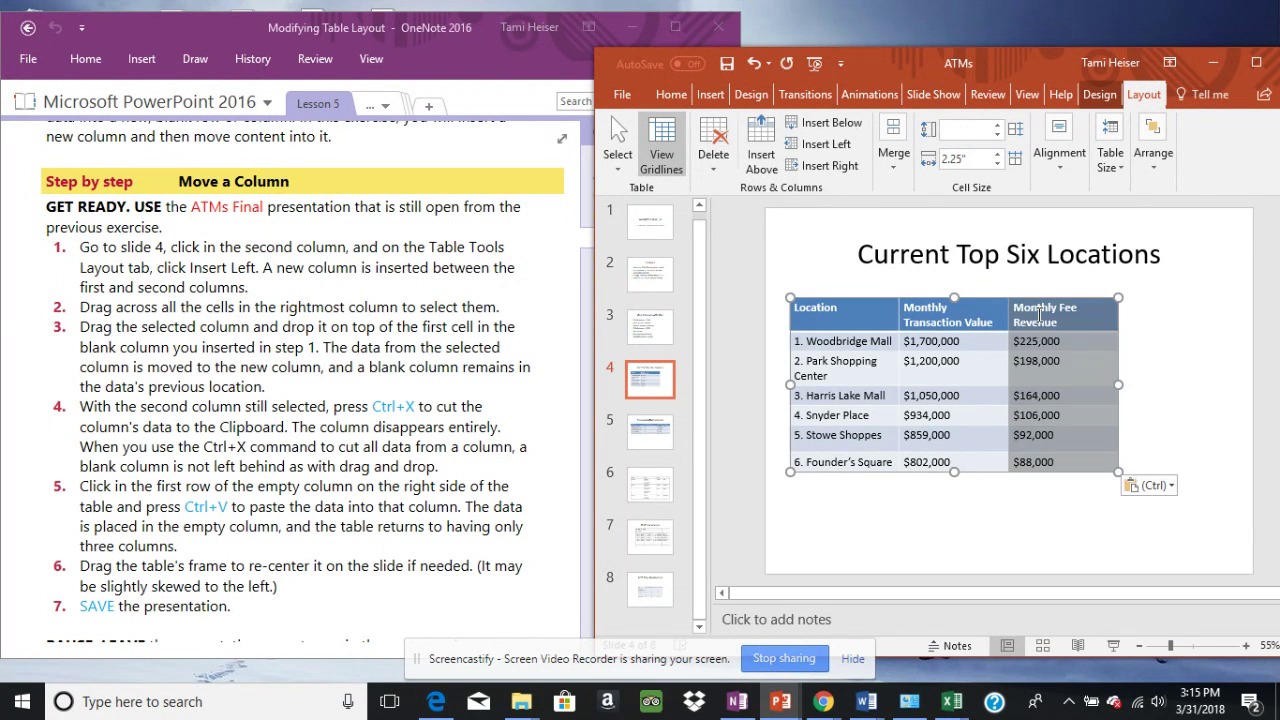
pyautogui.click(955, 492)
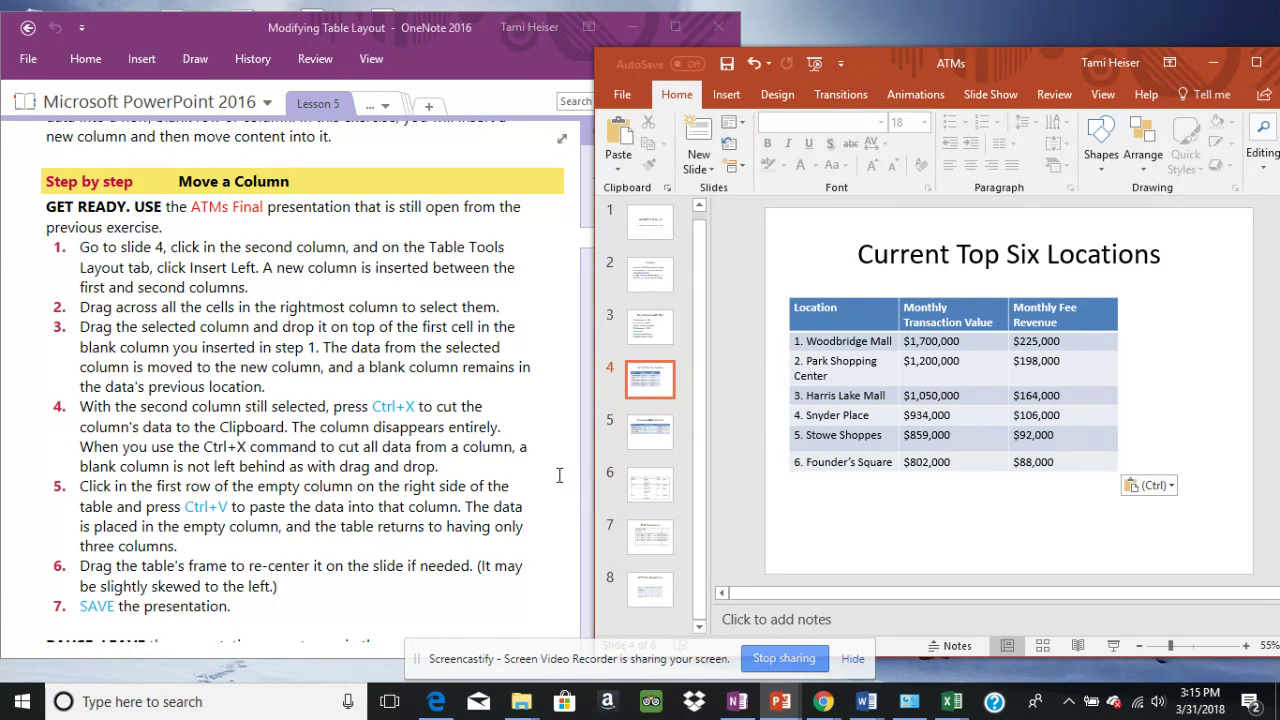
# Move the table on slide 4 so that it is centered on the slide beneath the Current Top Six Locations title.
pyautogui.scroll(-3, 559, 475)
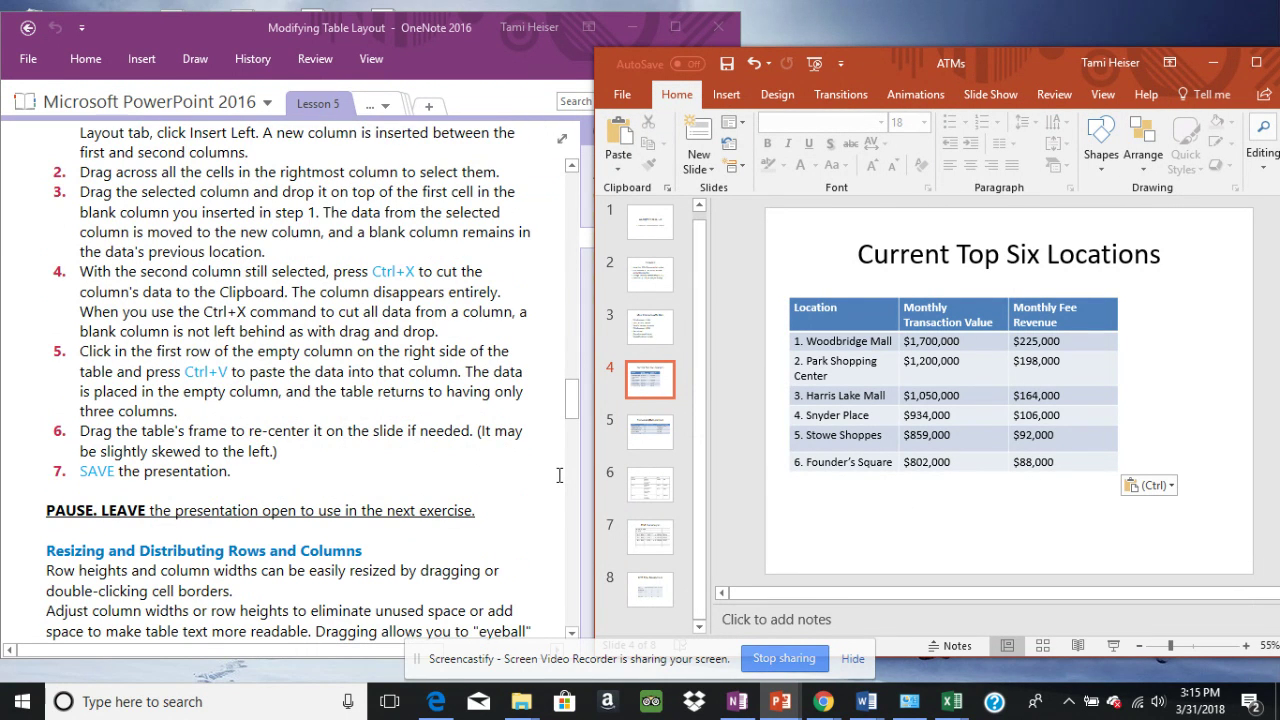
pyautogui.click(866, 291)
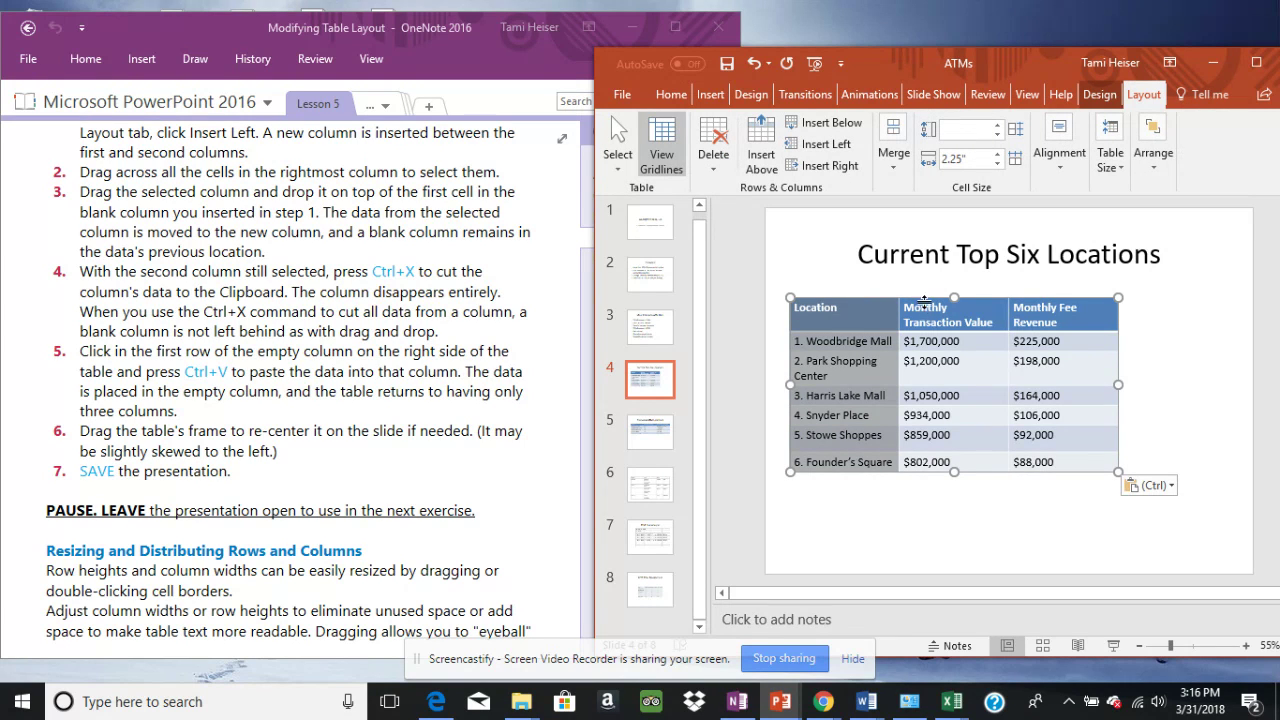
pyautogui.moveTo(925, 300); pyautogui.dragTo(976, 316)
pyautogui.click(815, 351)
# In the slide 6 table, fit the Division column to its widest entry and shorten the first name row of the Eastern division to minimum height.
pyautogui.scroll(-10, 479, 468)
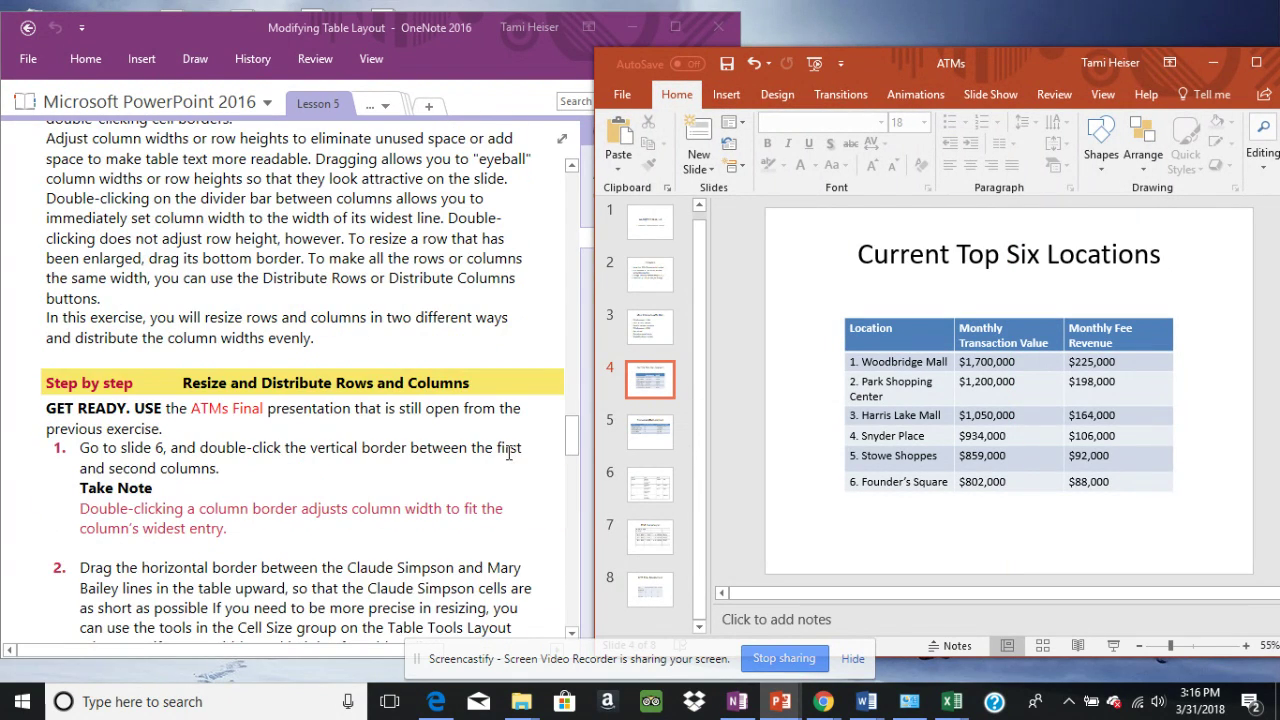
pyautogui.scroll(-3, 492, 435)
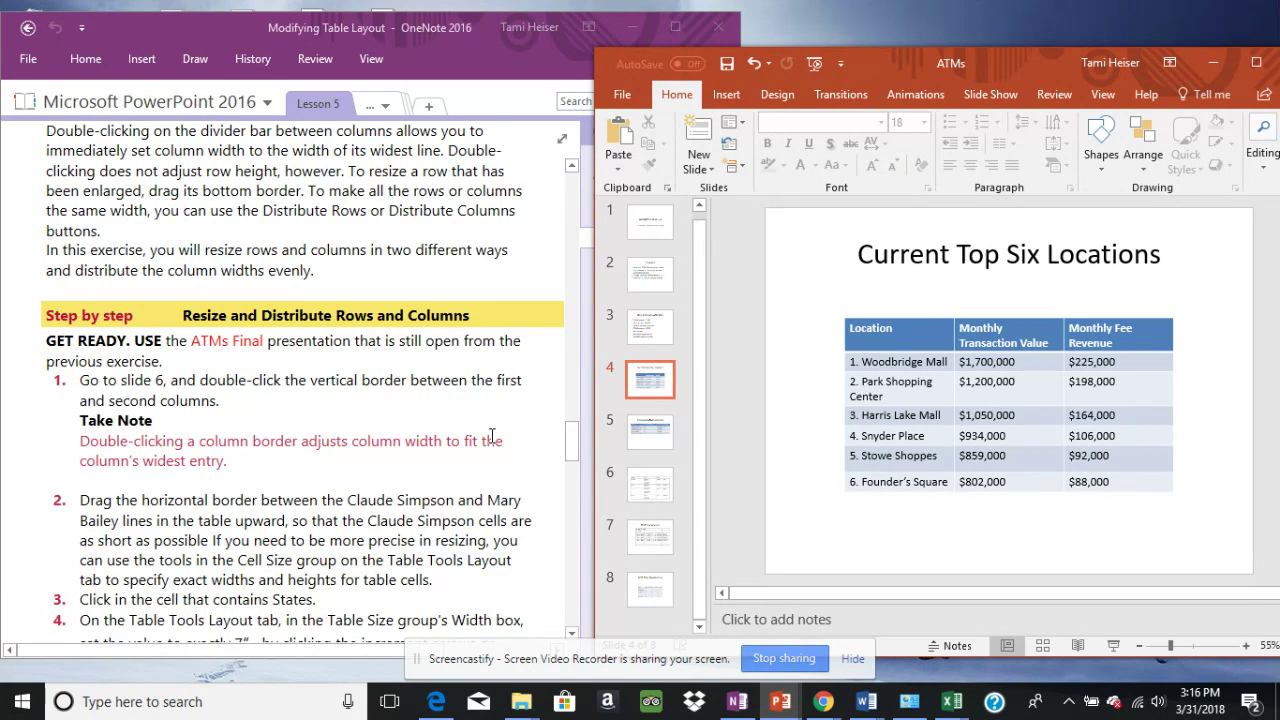
pyautogui.click(655, 485)
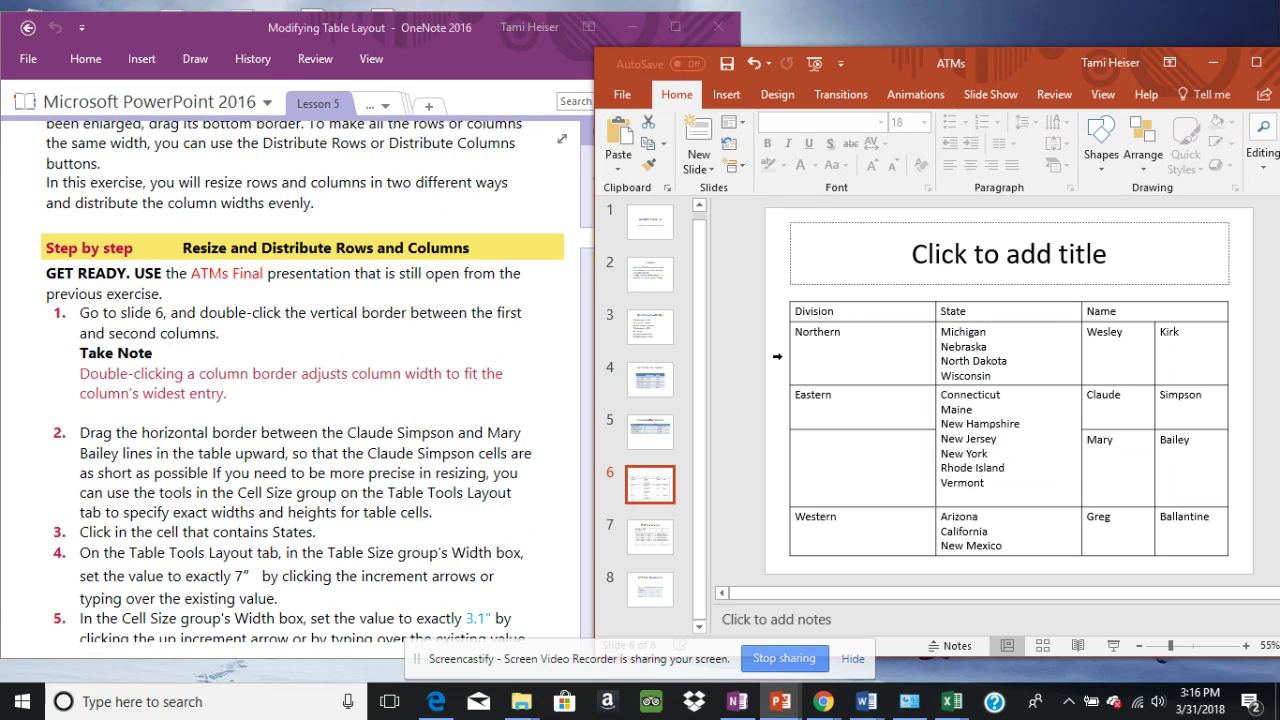
pyautogui.doubleClick(935, 311)
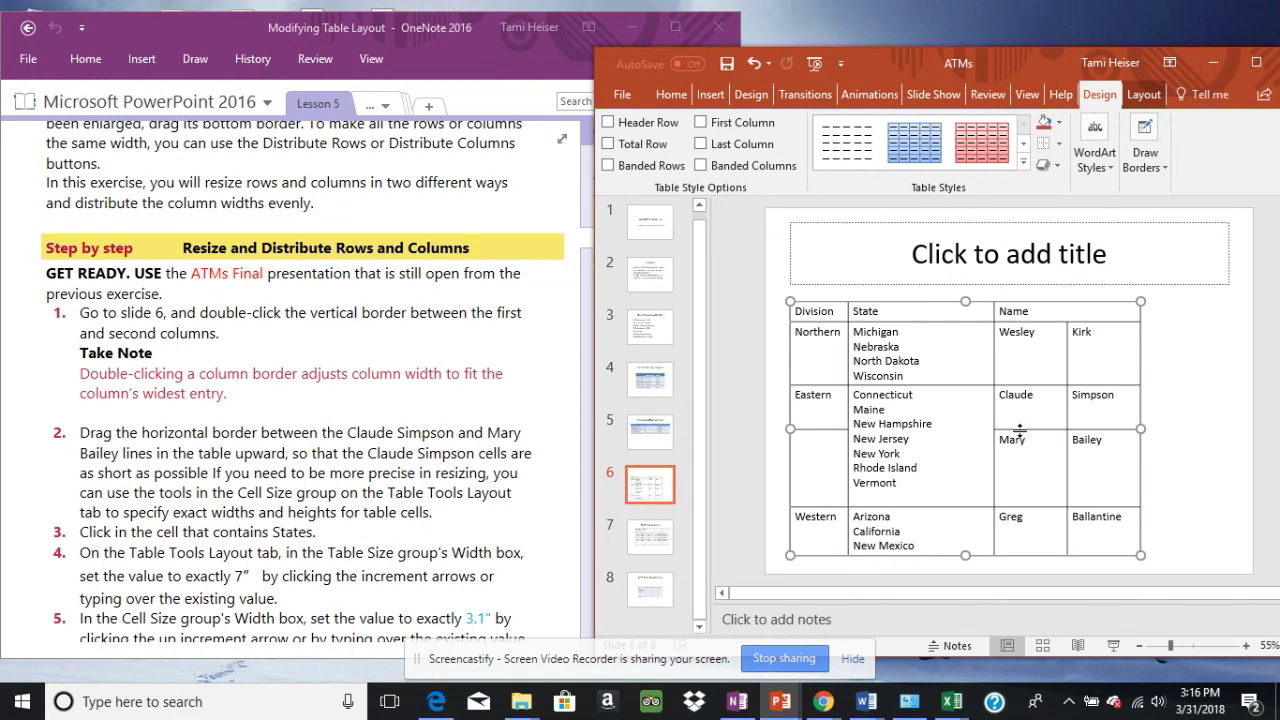
pyautogui.moveTo(1019, 428); pyautogui.dragTo(1020, 406)
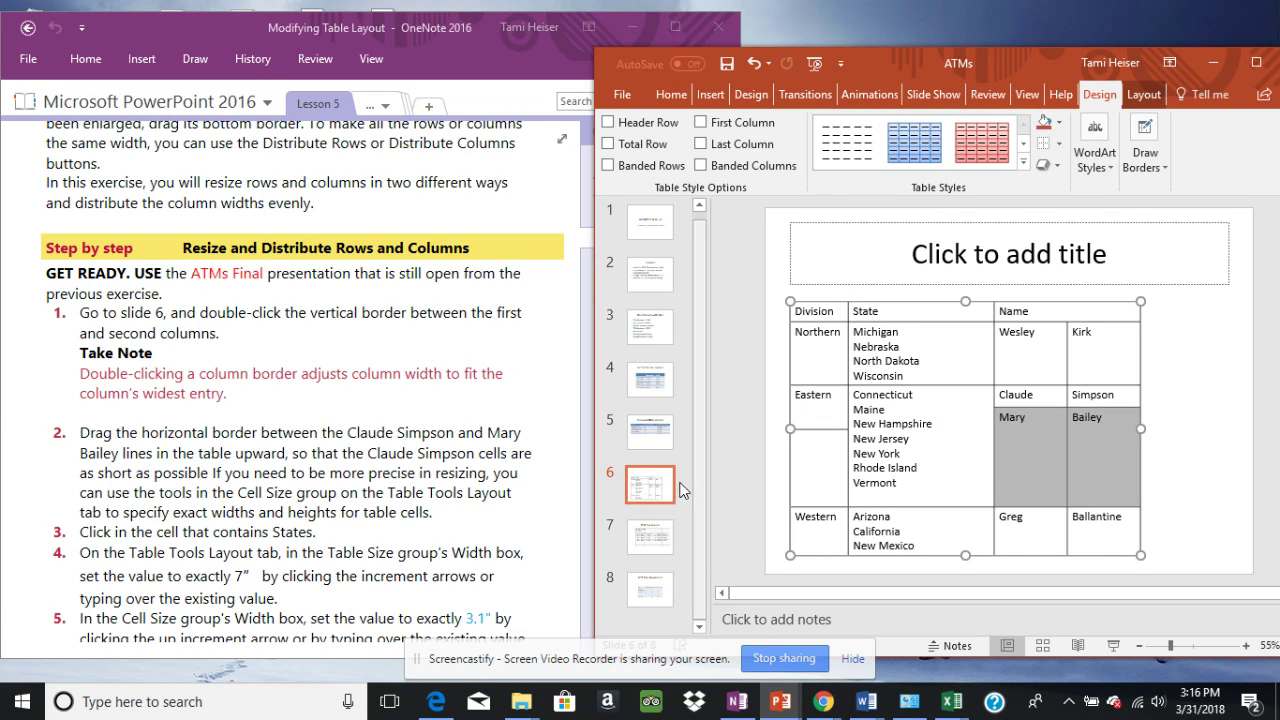
# With the insertion point in the Eastern division's State cell, maximize the presentation window and set the overall table width to 7".
pyautogui.click(574, 436)
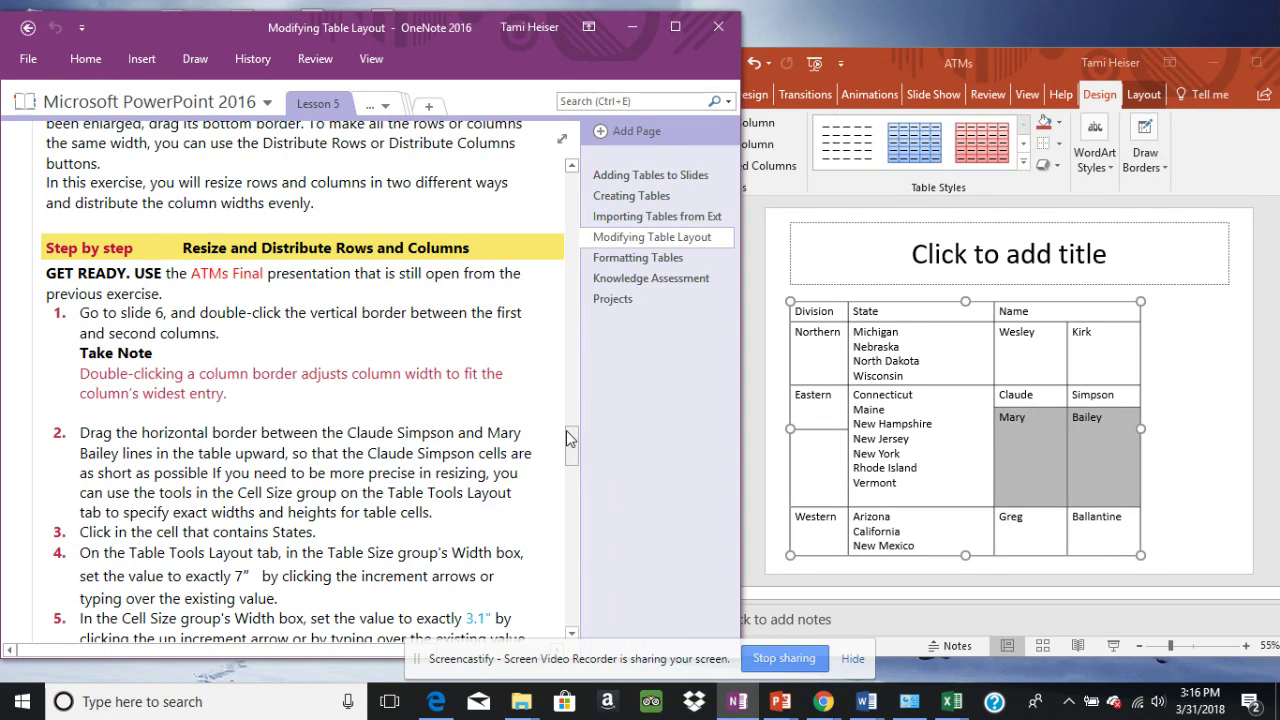
pyautogui.scroll(-1, 566, 437)
pyautogui.scroll(-2, 566, 437)
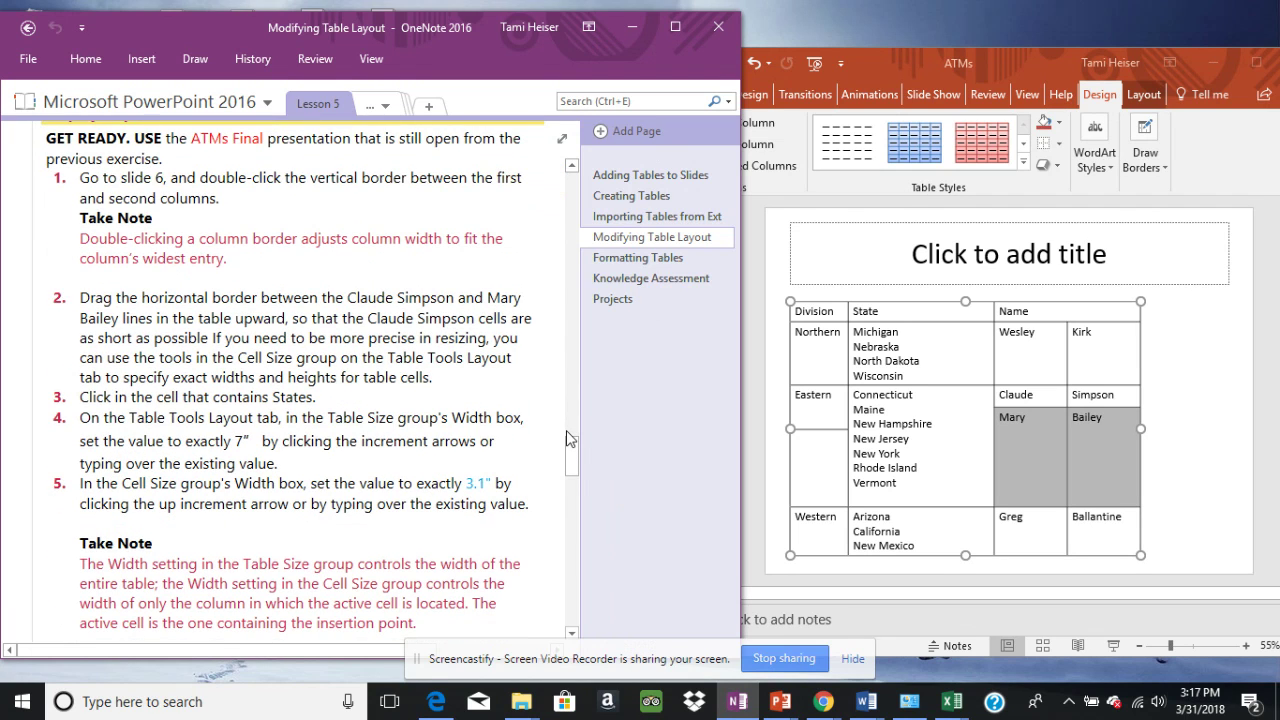
pyautogui.scroll(-2, 566, 438)
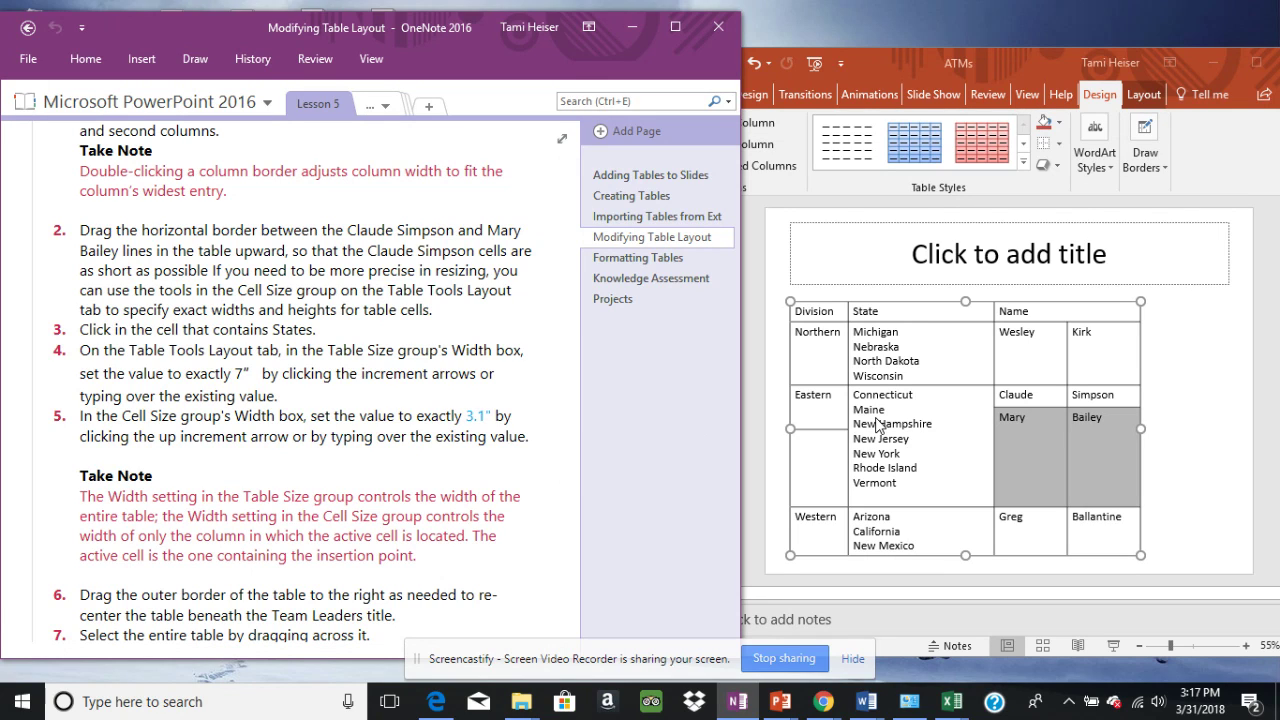
pyautogui.click(886, 405)
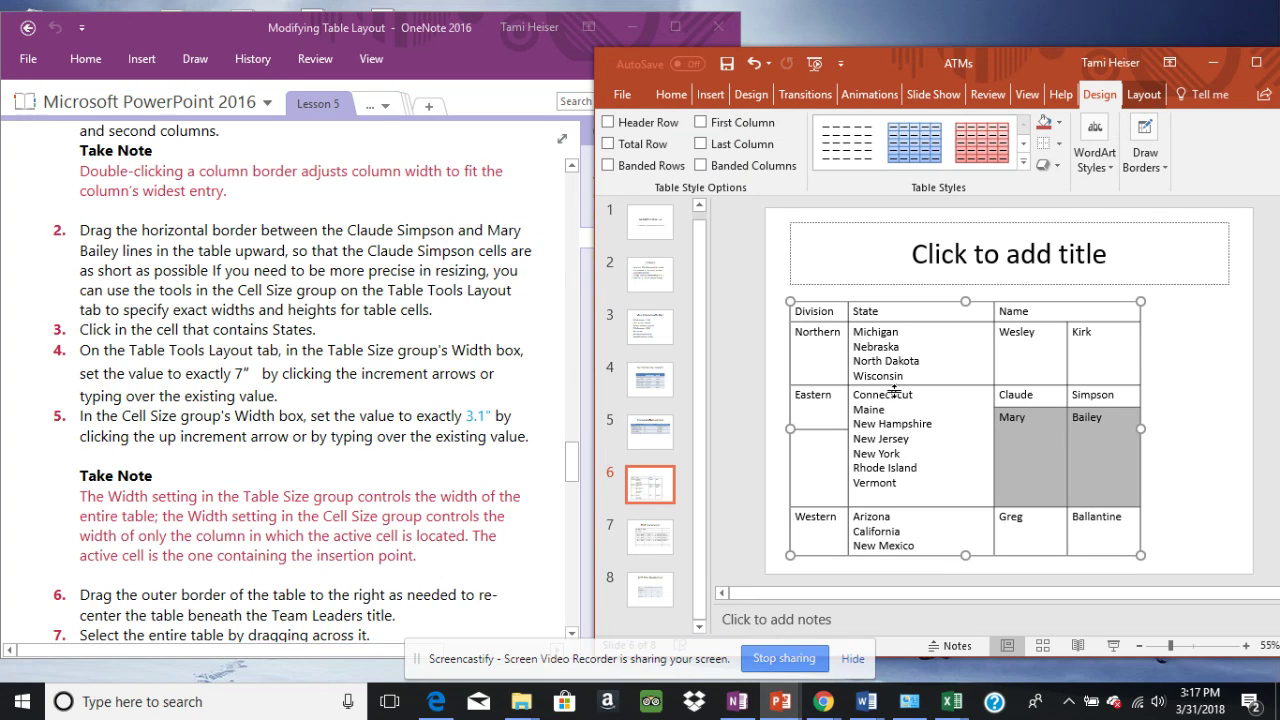
pyautogui.click(920, 402)
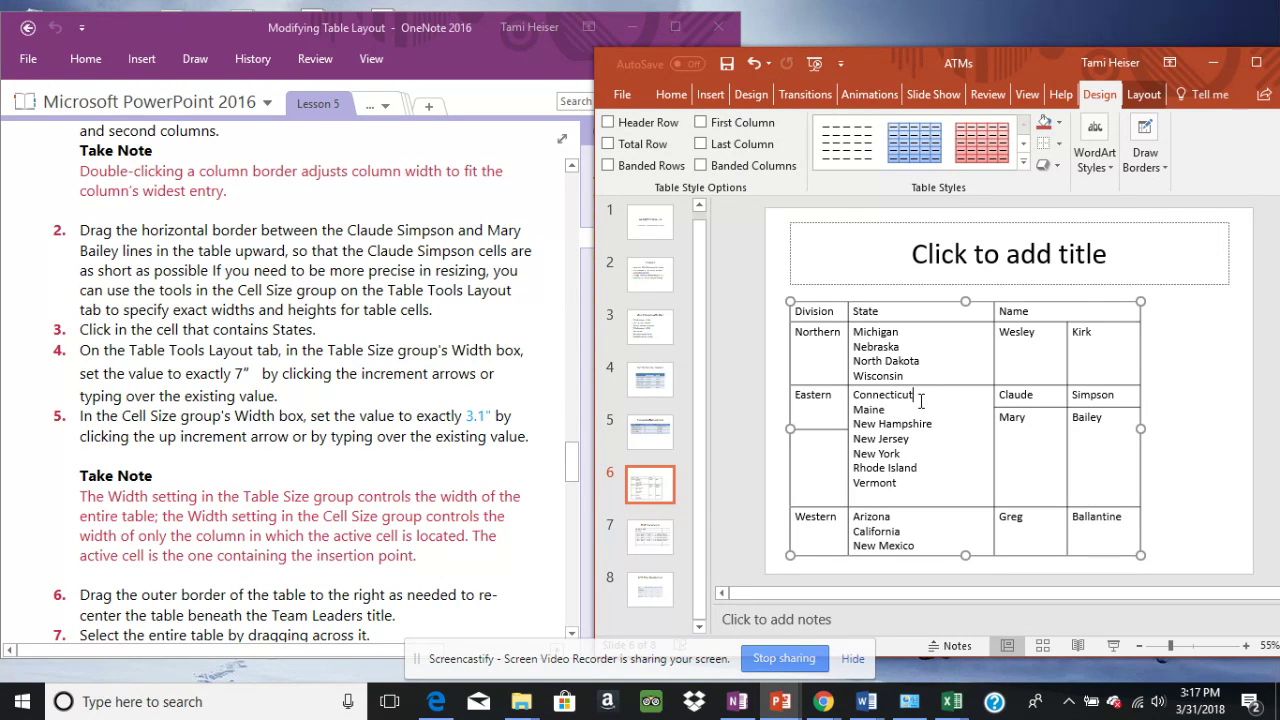
pyautogui.click(1144, 94)
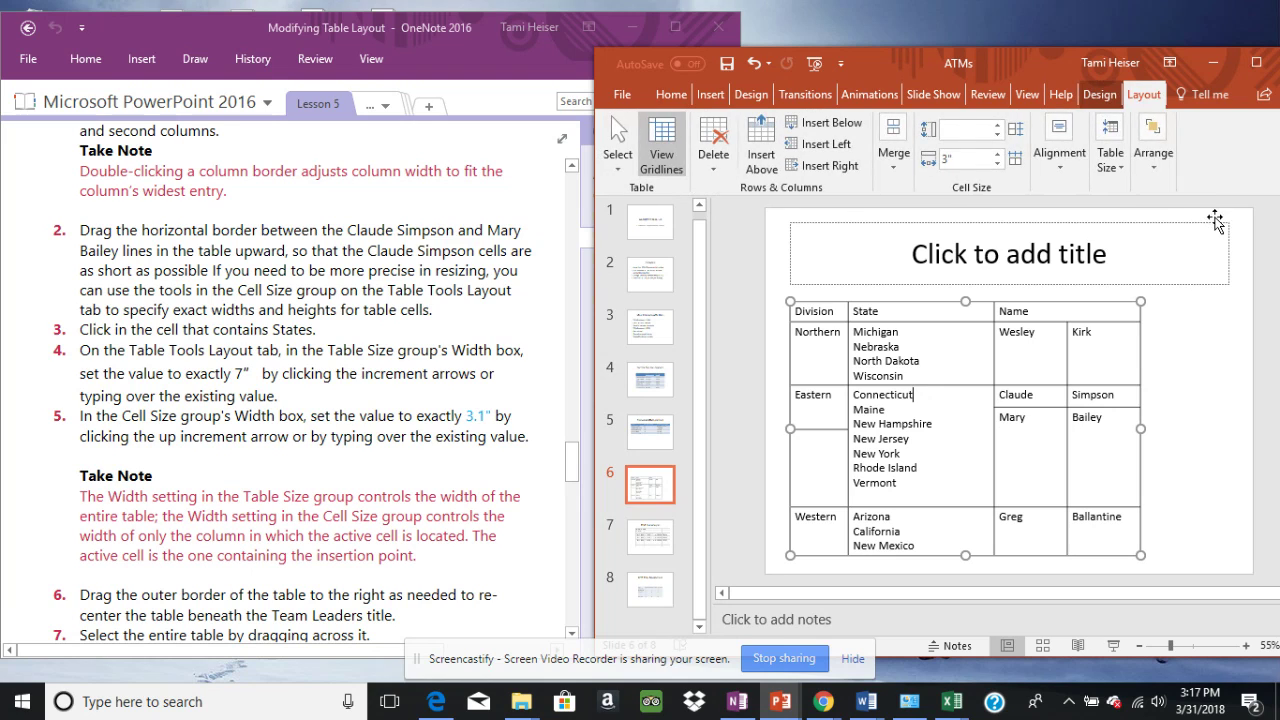
pyautogui.click(1099, 98)
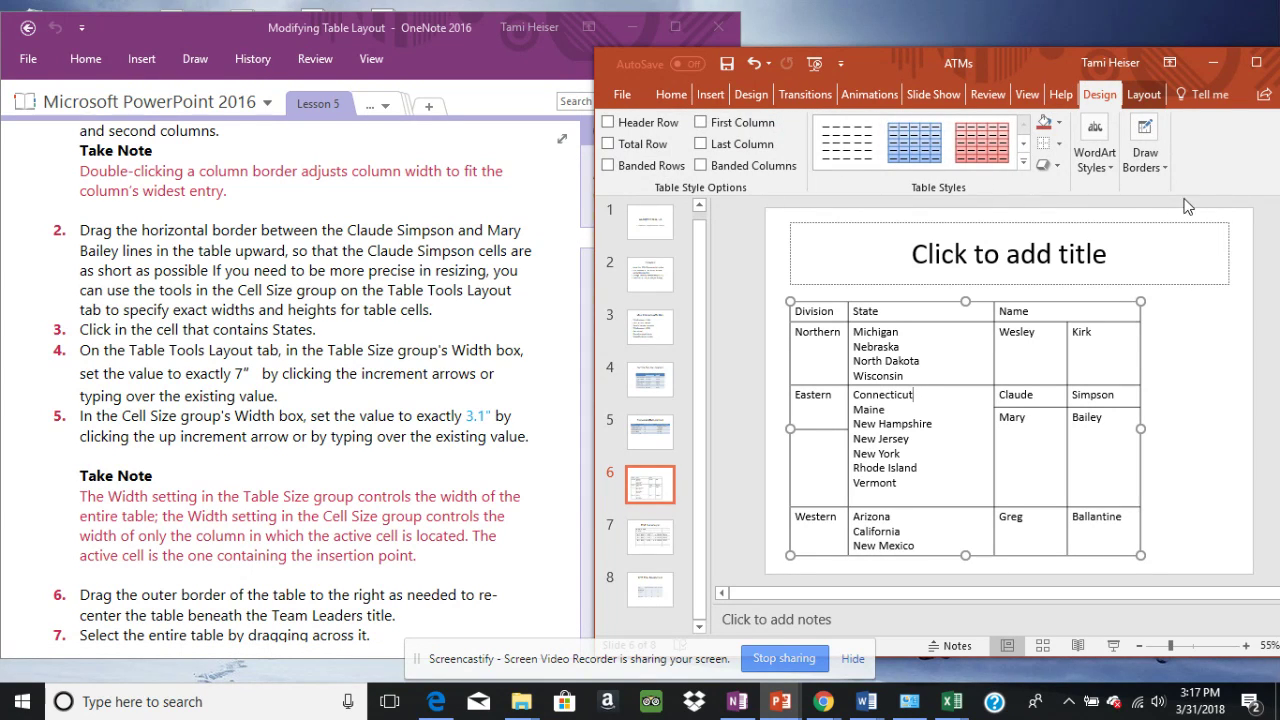
pyautogui.click(1256, 62)
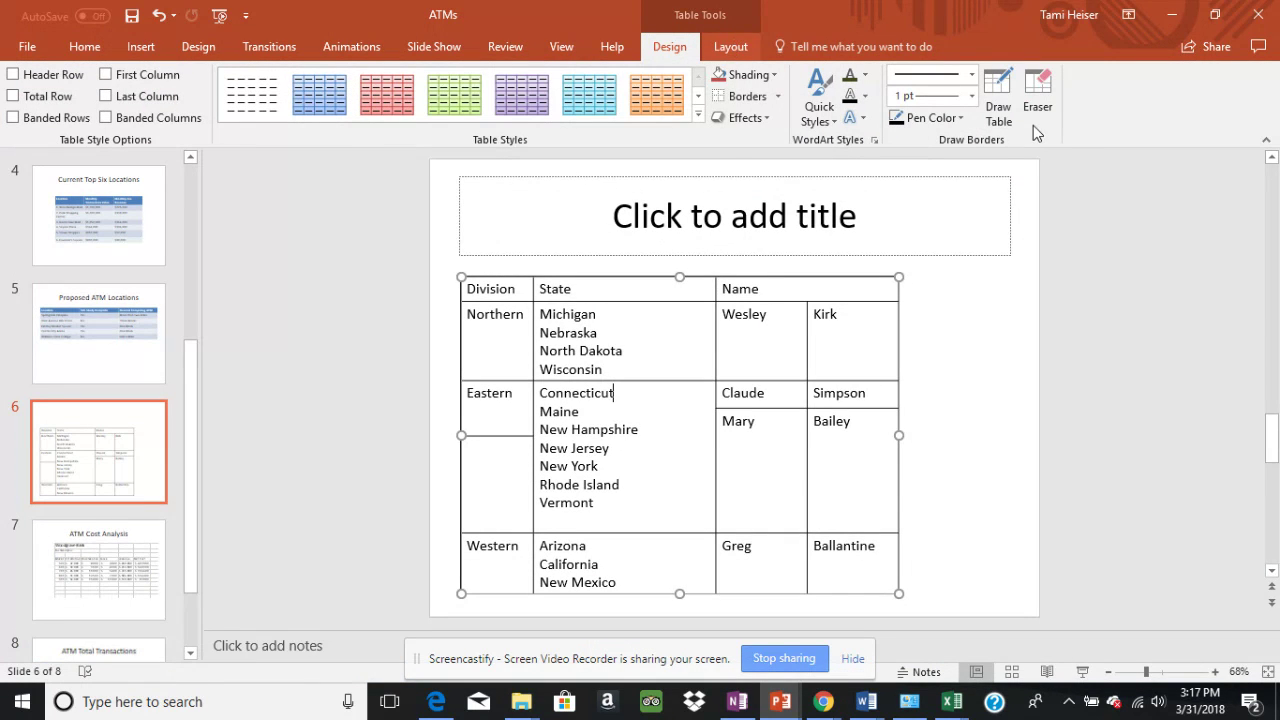
pyautogui.click(732, 45)
pyautogui.click(939, 96)
pyautogui.write('7')
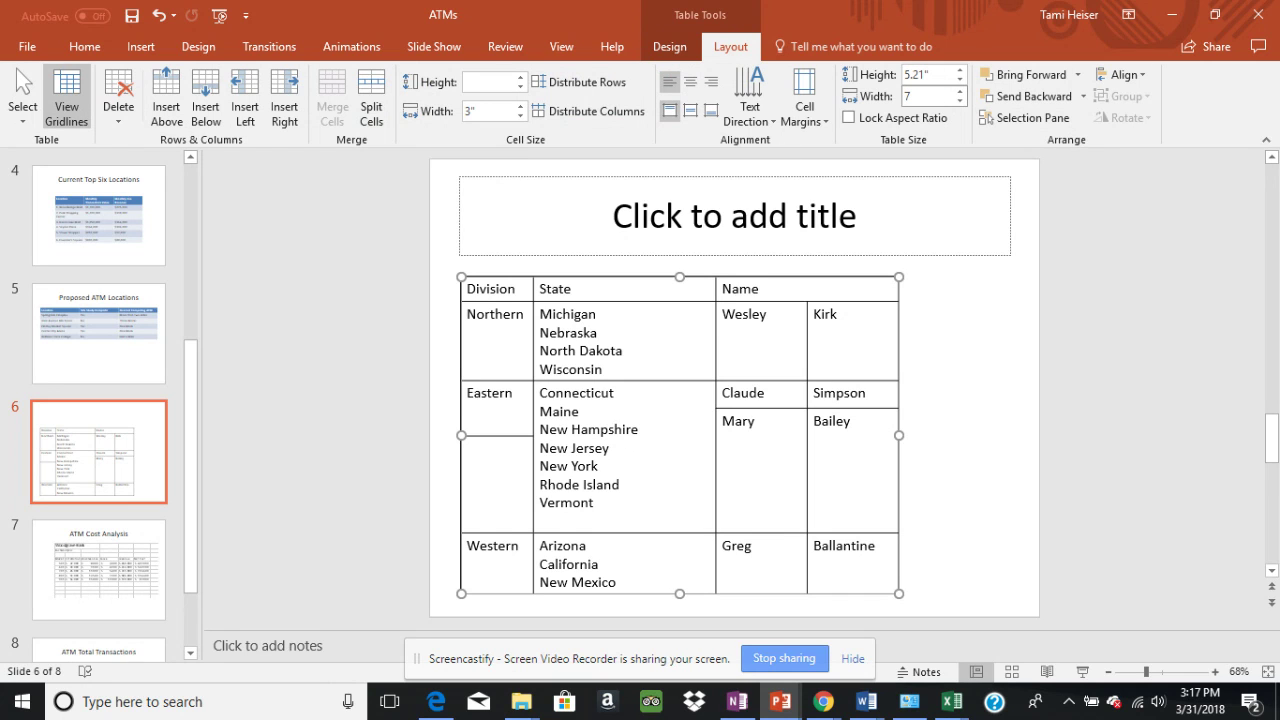
pyautogui.press('Return')
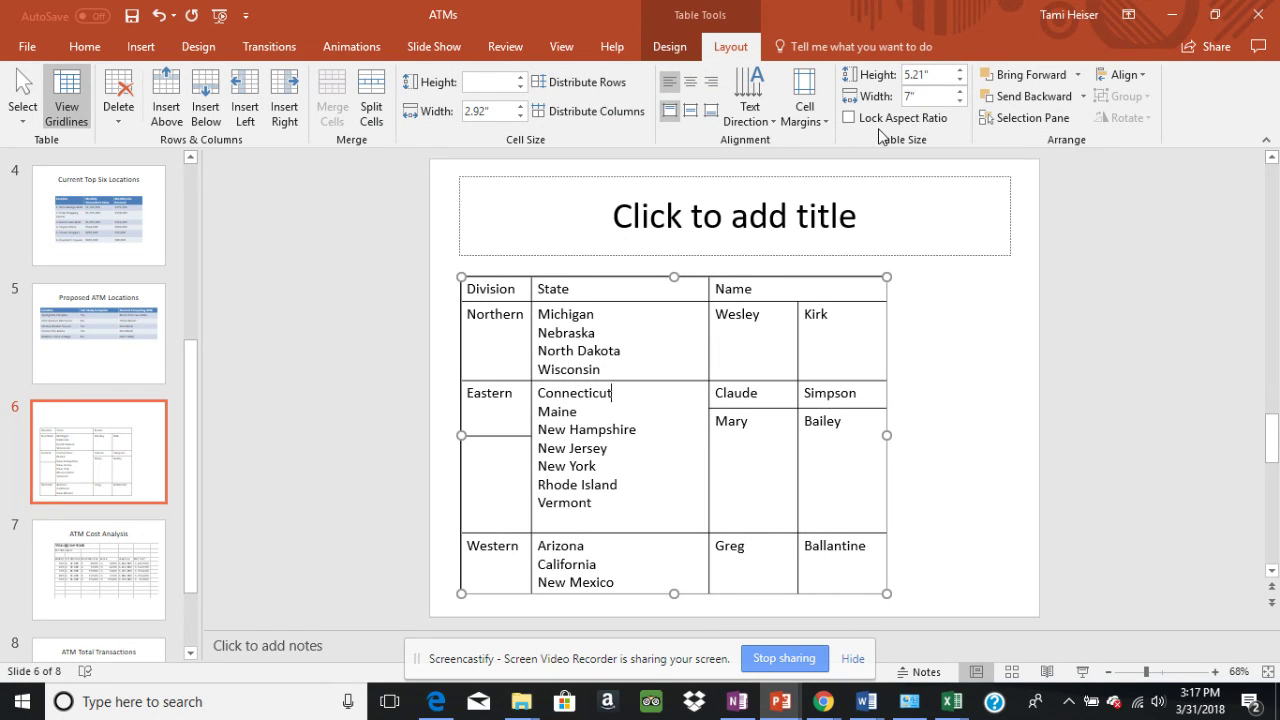
# Restore the ATMs presentation window to its smaller size so the OneNote lesson instructions are visible beside it.
pyautogui.click(1171, 15)
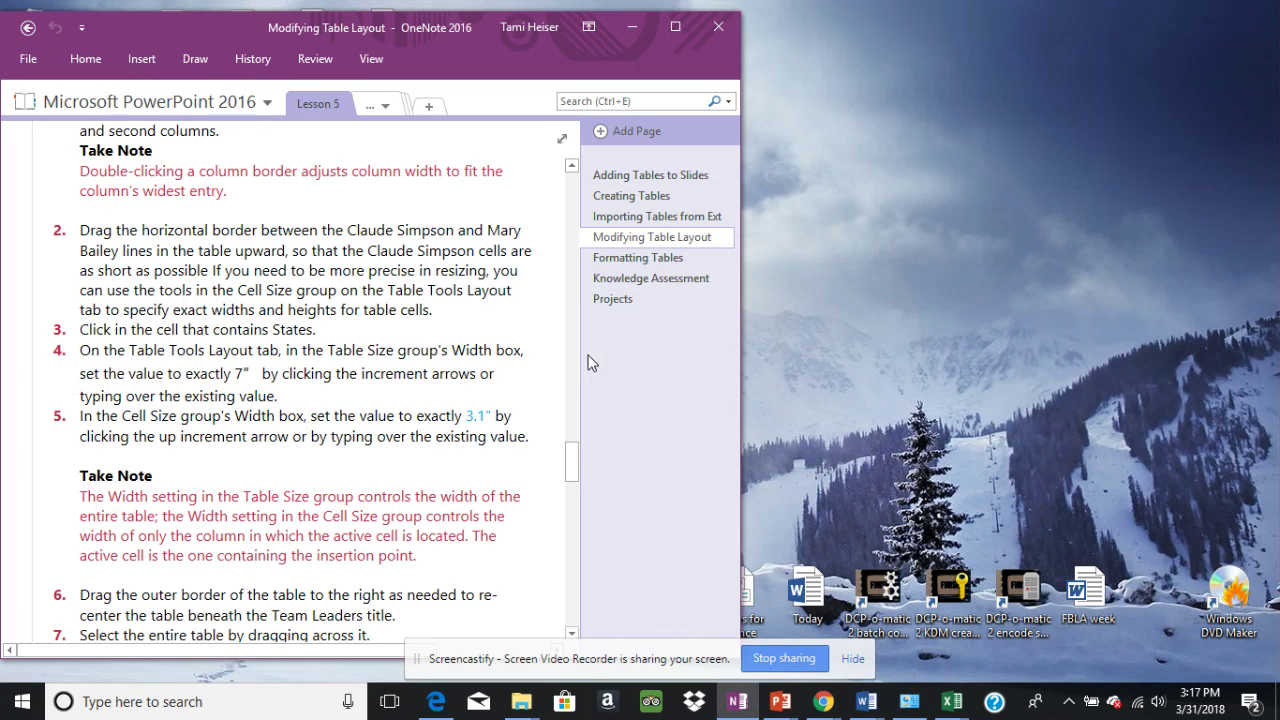
pyautogui.moveTo(780, 701)
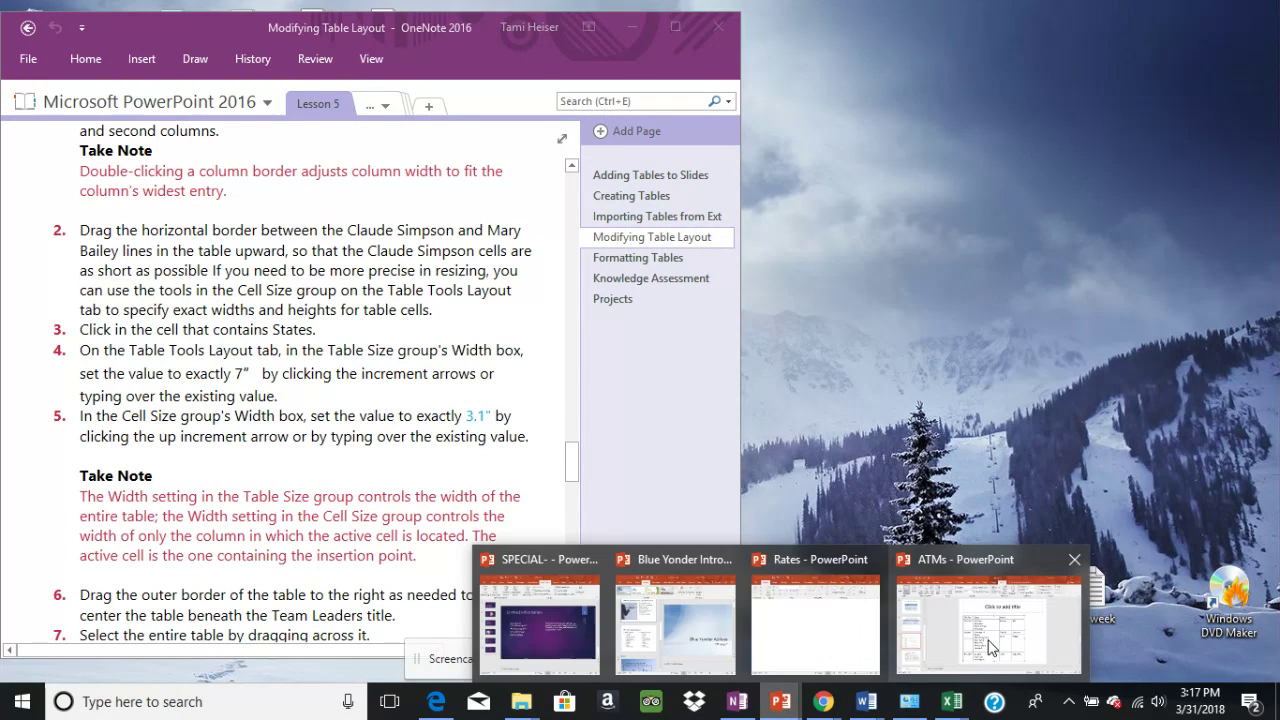
pyautogui.click(990, 648)
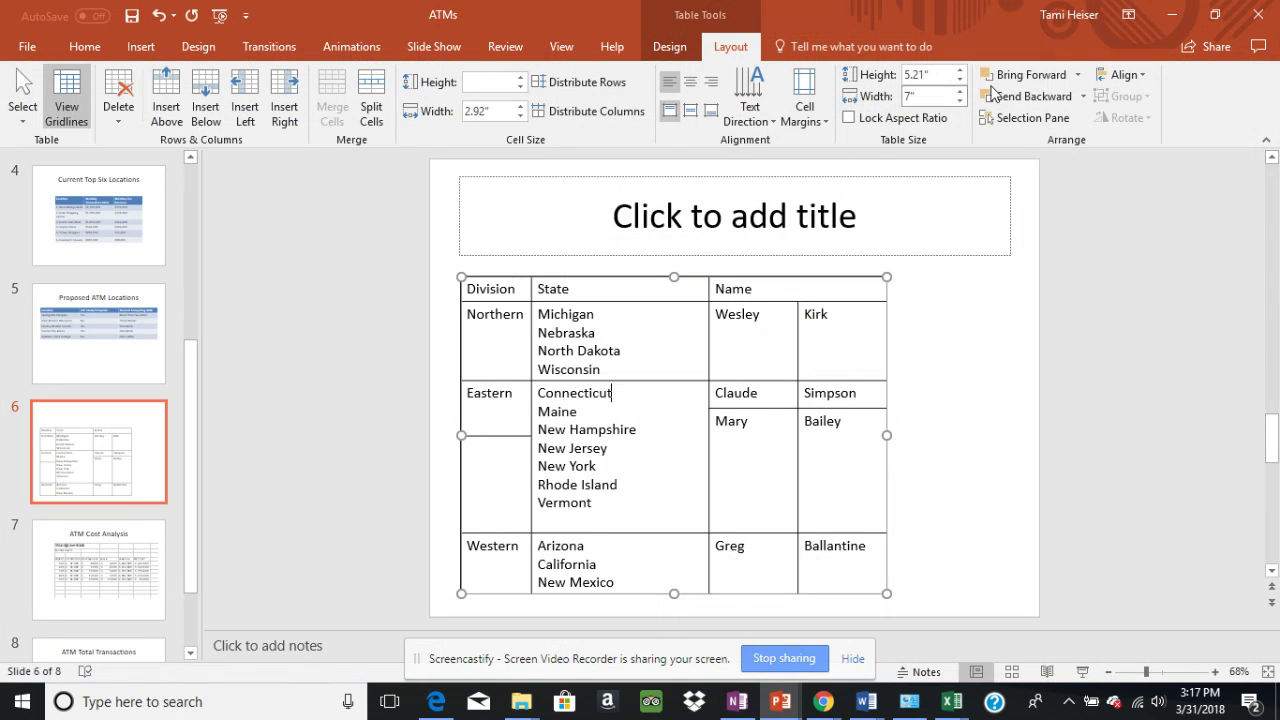
pyautogui.click(1214, 15)
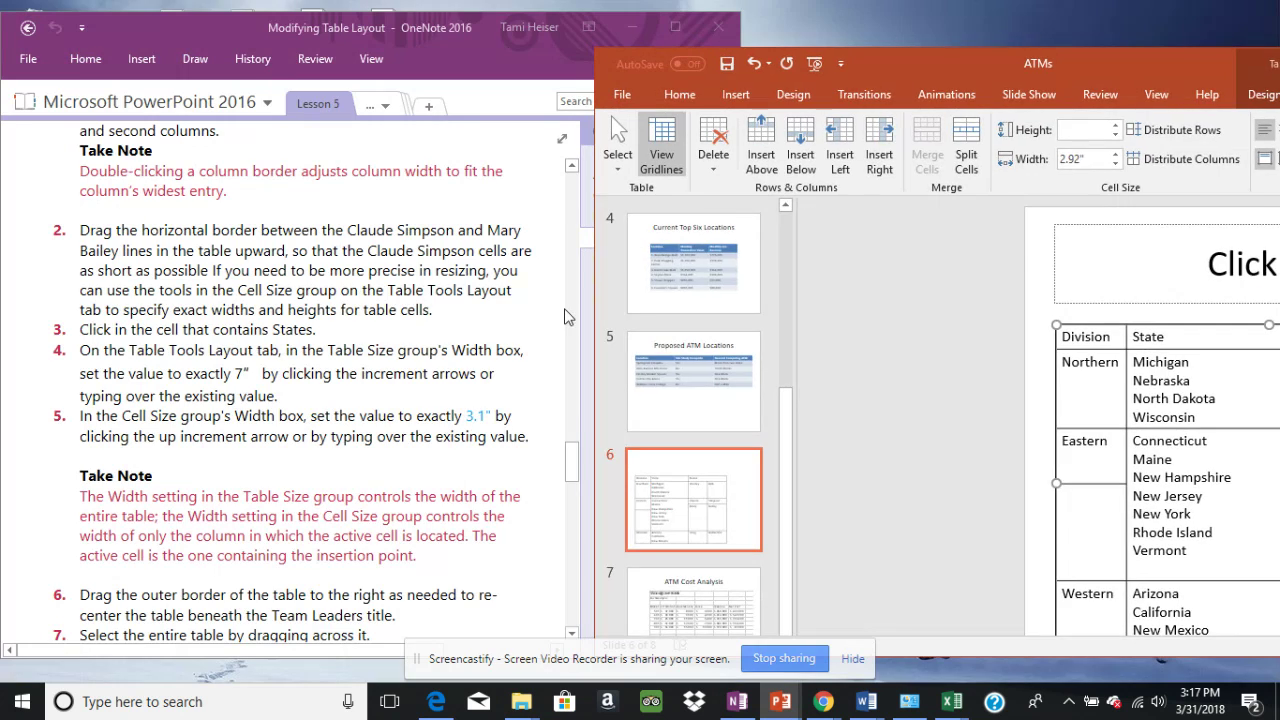